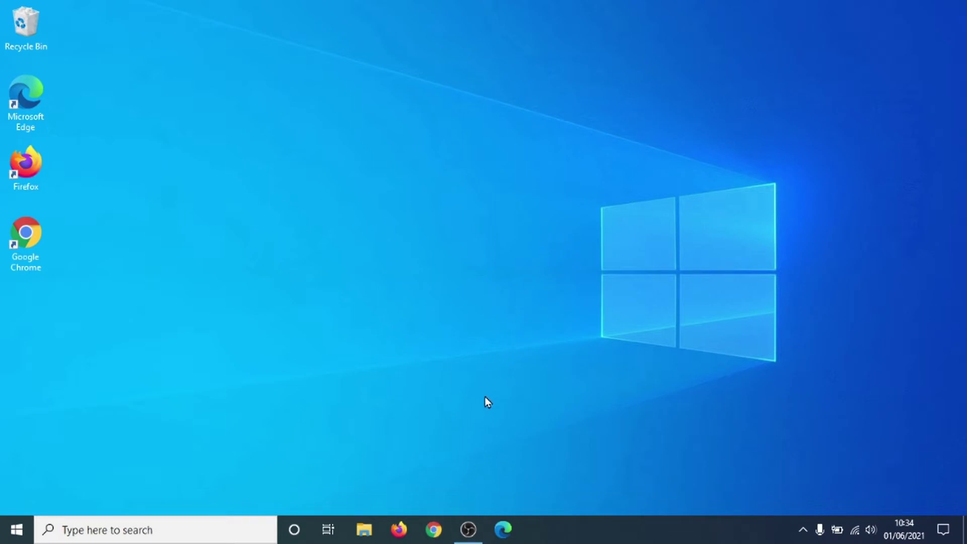
Open Chrome, search for 'gmail', and open the 'Gmail - Google' result.
{"action": "left_click", "coordinate": [434, 529]}
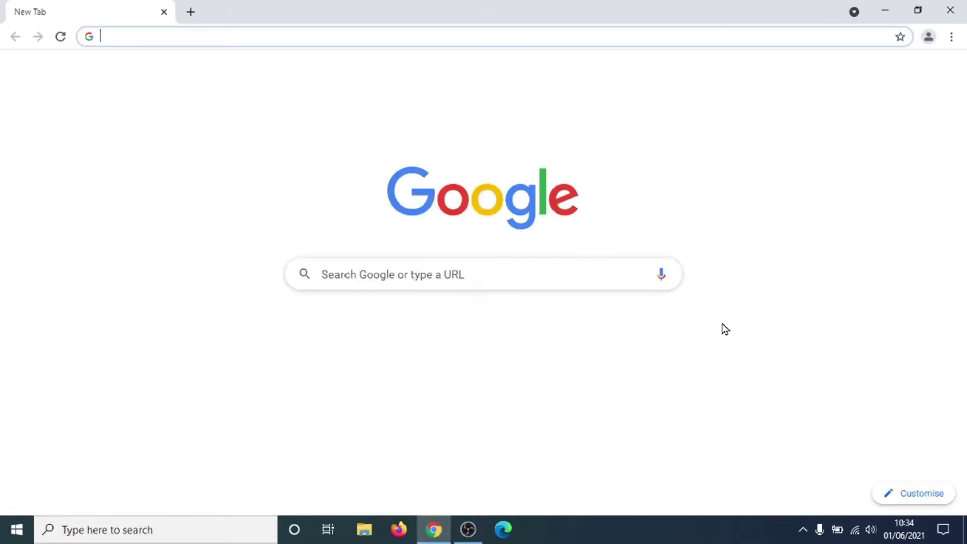
{"action": "type", "text": "gmail"}
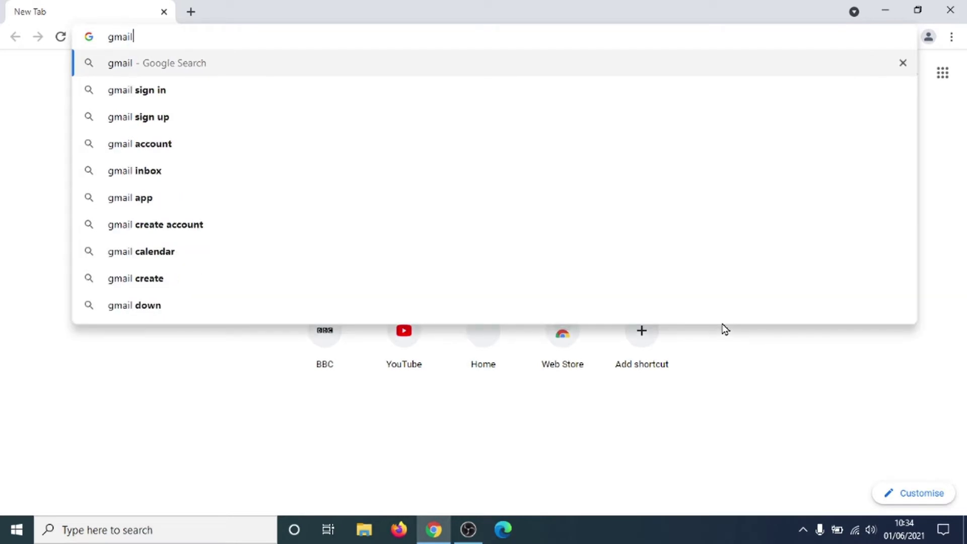
{"action": "key", "text": "Return"}
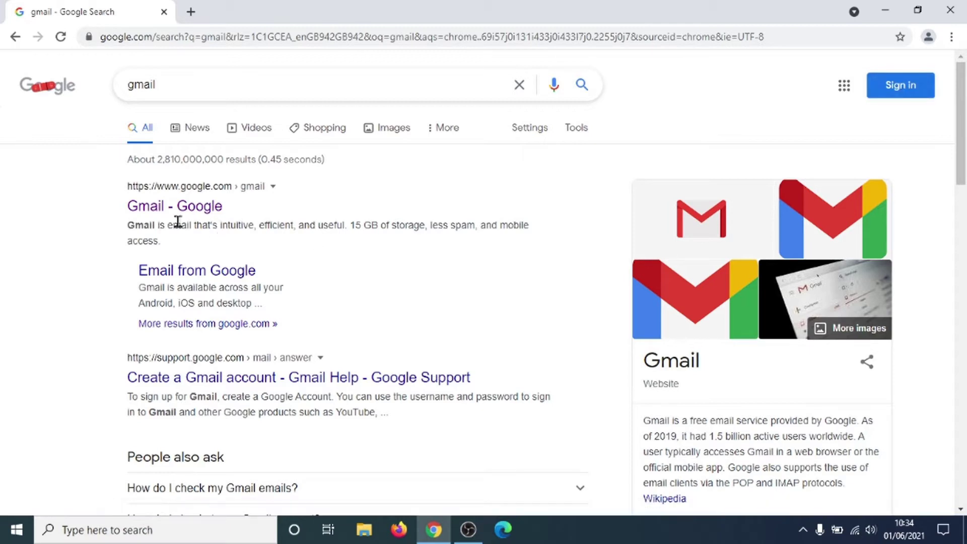
{"action": "left_click", "coordinate": [153, 211]}
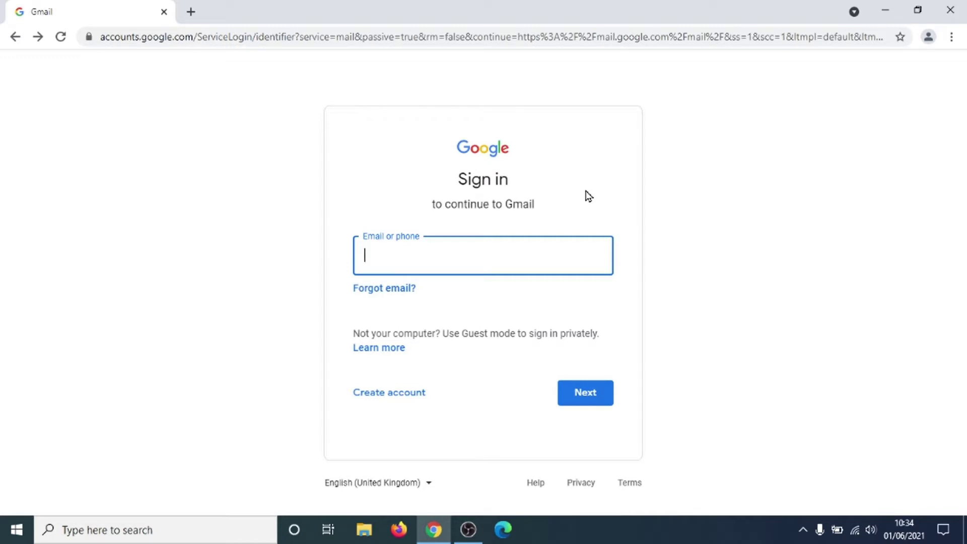
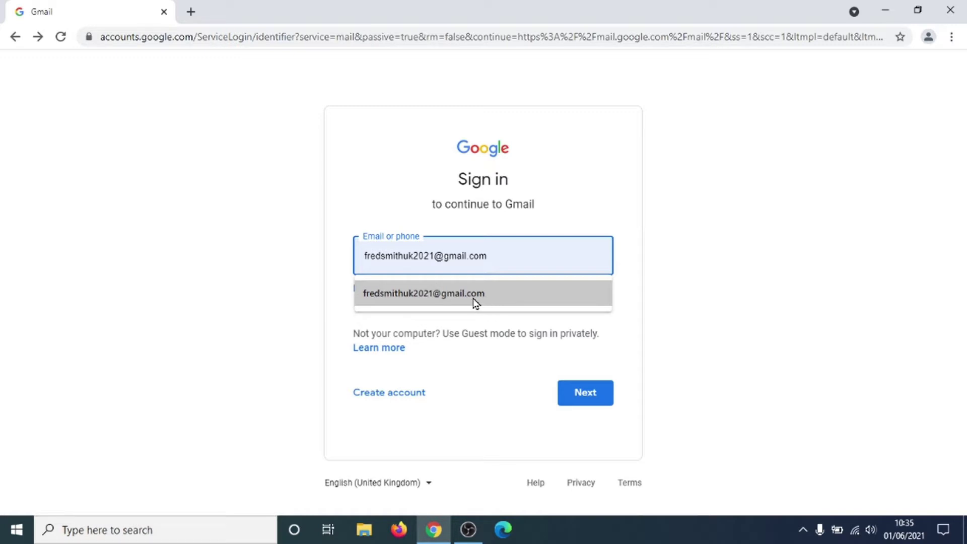
Enter the suggested account e-mail address and continue to the password step.
{"action": "left_click", "coordinate": [473, 299]}
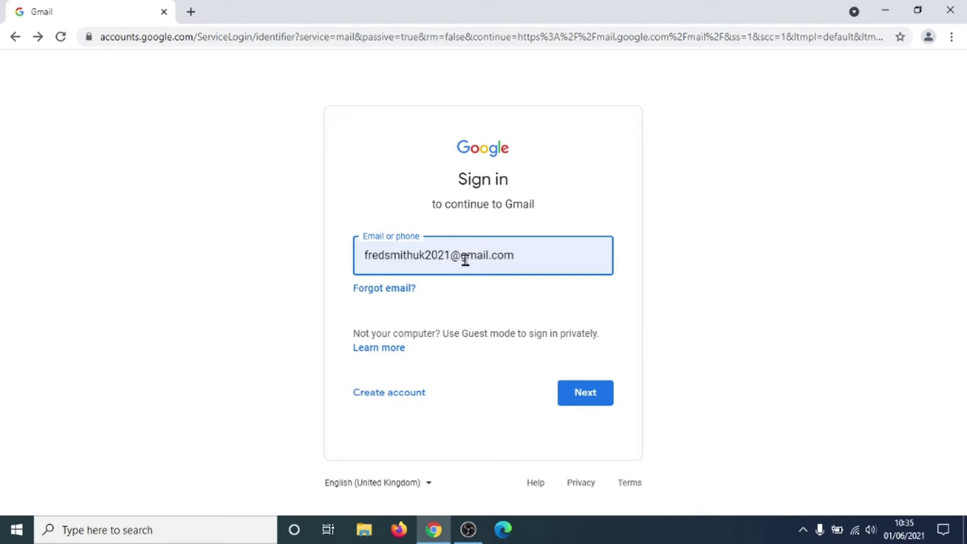
{"action": "left_click", "coordinate": [588, 393]}
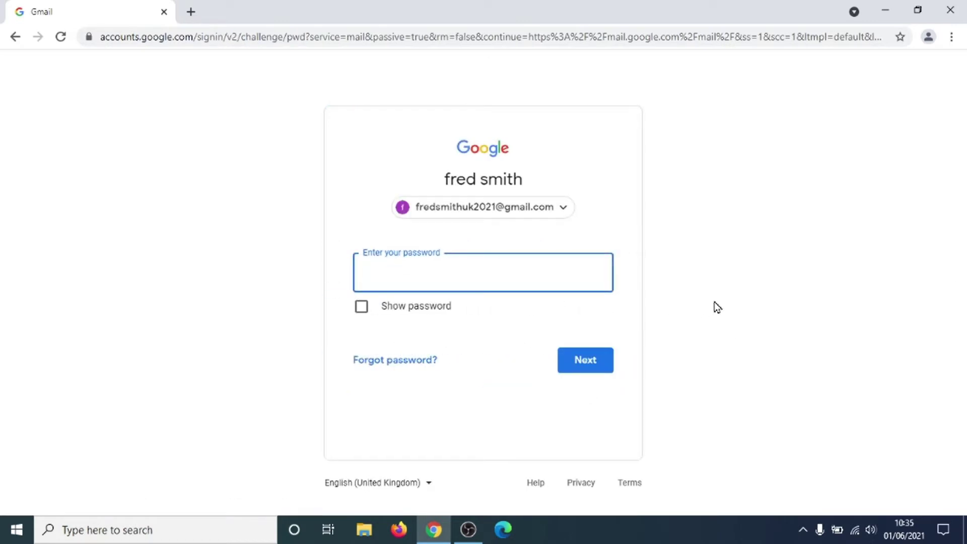
Enter the account password, sign in, and confirm the recovery settings.
{"action": "type", "text": "••••••••"}
{"action": "left_click", "coordinate": [594, 356]}
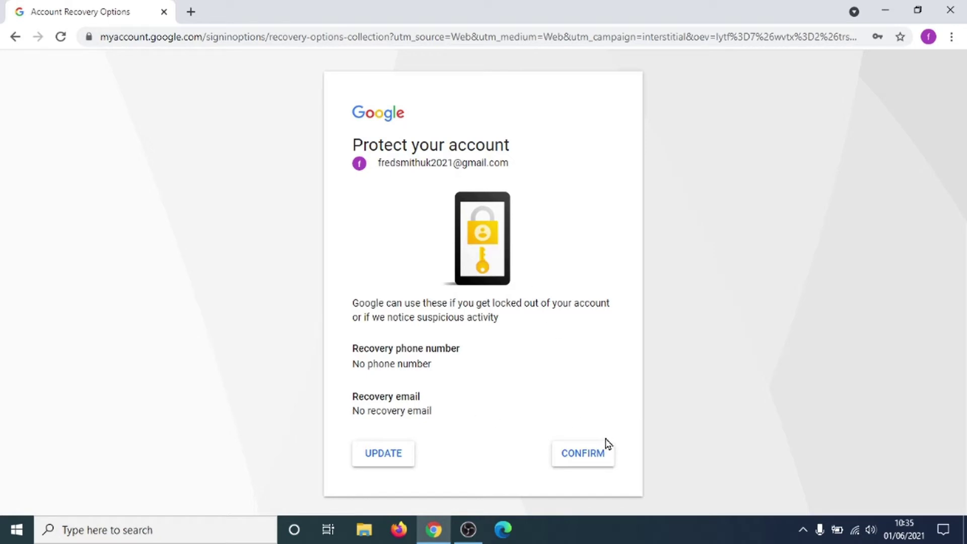
{"action": "left_click", "coordinate": [602, 456]}
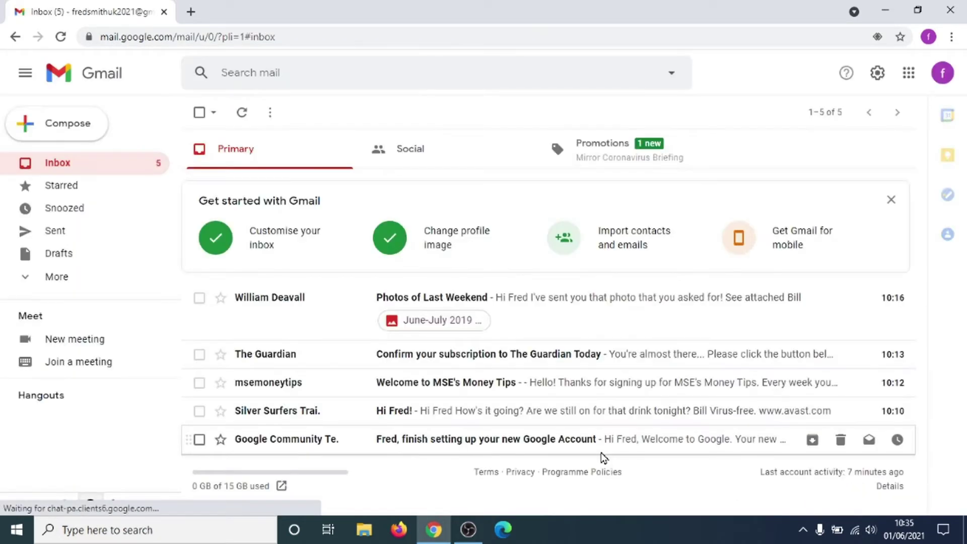
Create a Gmail desktop shortcut via More tools > Create shortcut, then minimise Chrome.
{"action": "left_click", "coordinate": [886, 15]}
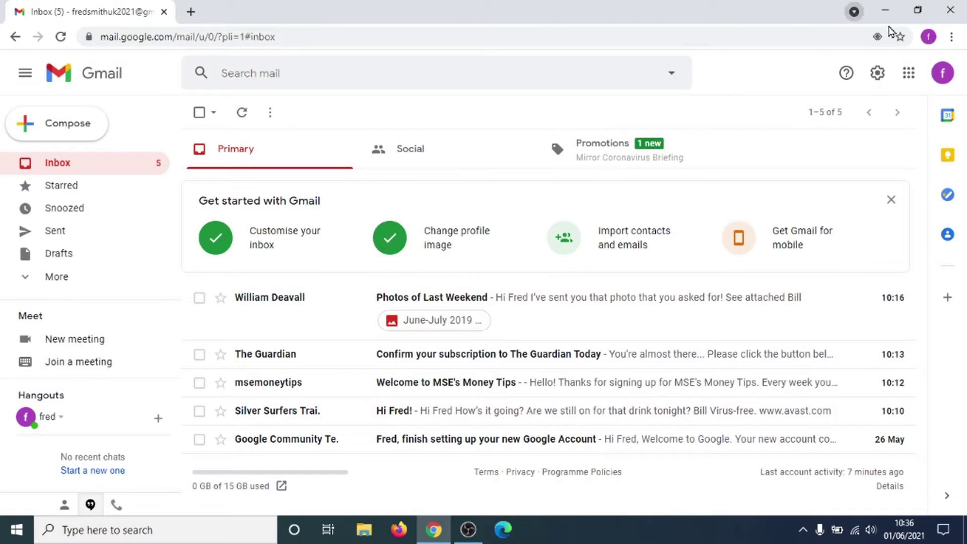
{"action": "left_click", "coordinate": [951, 38]}
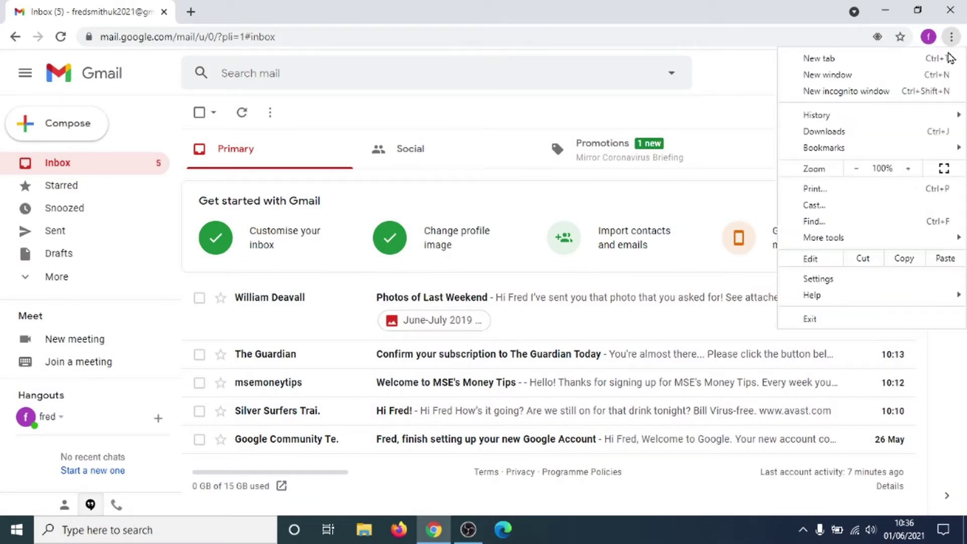
{"action": "mouse_move", "coordinate": [824, 247]}
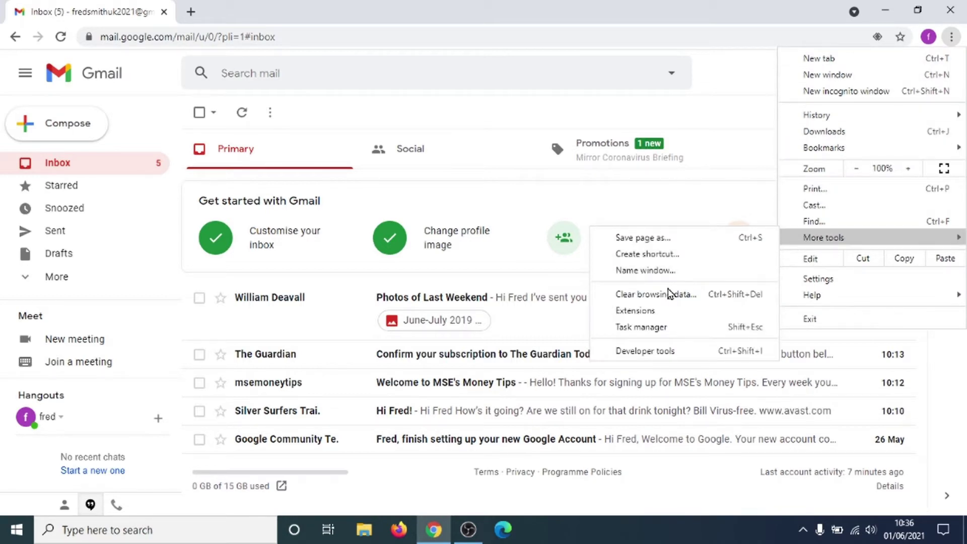
{"action": "left_click", "coordinate": [630, 254]}
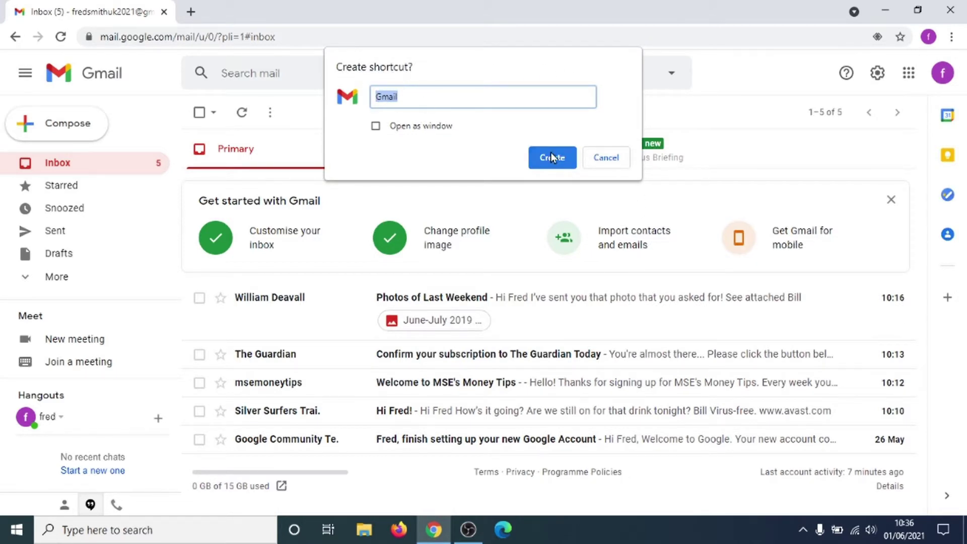
{"action": "left_click", "coordinate": [563, 157]}
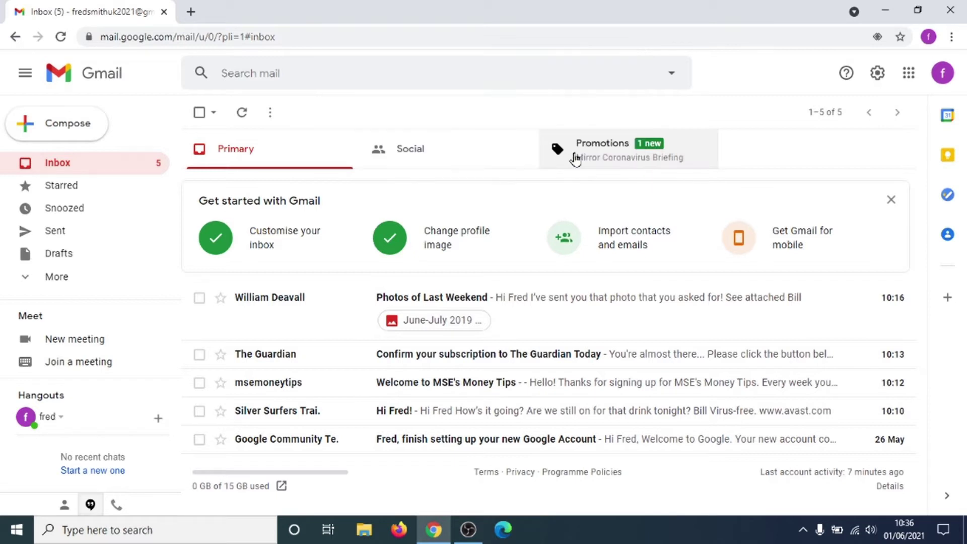
{"action": "left_click", "coordinate": [885, 12]}
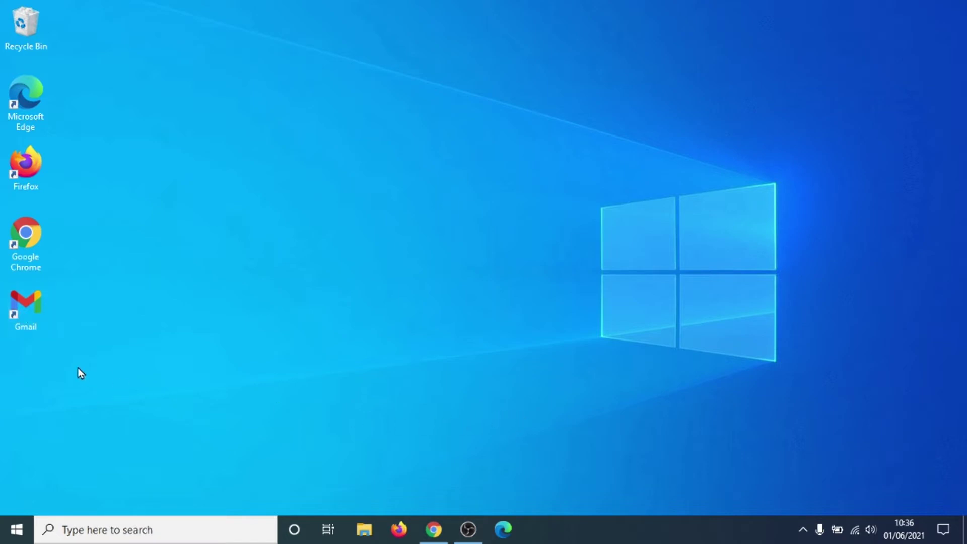
Drag the Gmail desktop icon onto the taskbar to pin it, then launch Gmail from it.
{"action": "left_click_drag", "start_coordinate": [23, 304], "coordinate": [548, 479]}
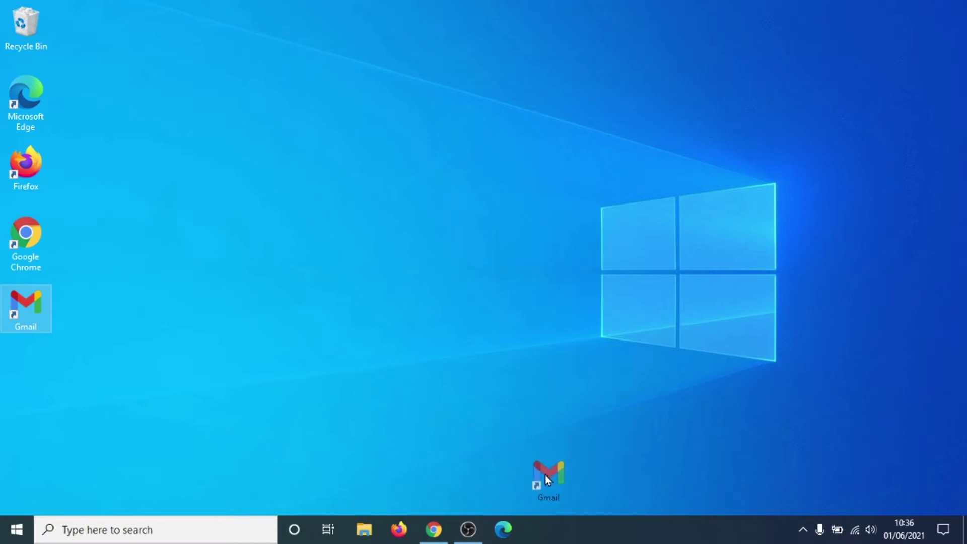
{"action": "left_click_drag", "start_coordinate": [562, 515], "coordinate": [566, 532]}
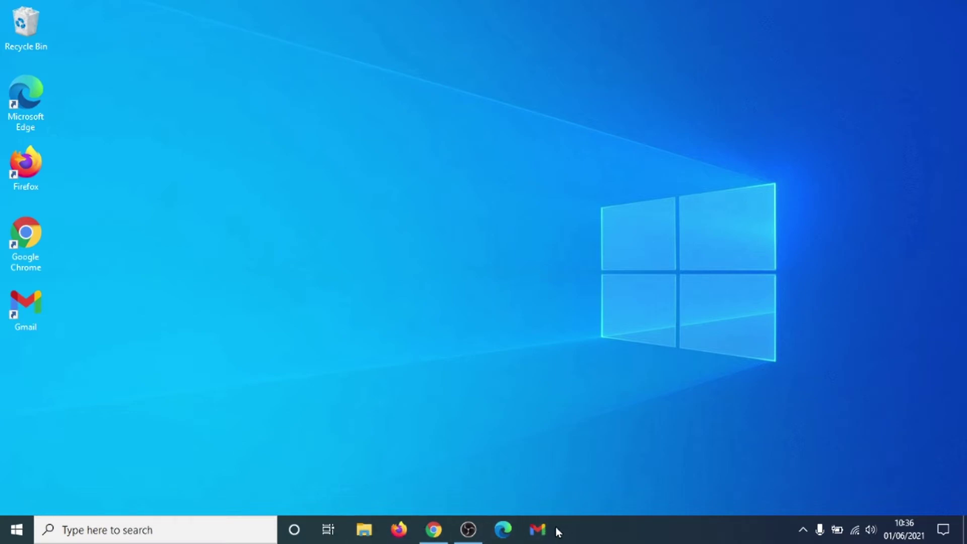
{"action": "left_click", "coordinate": [539, 530]}
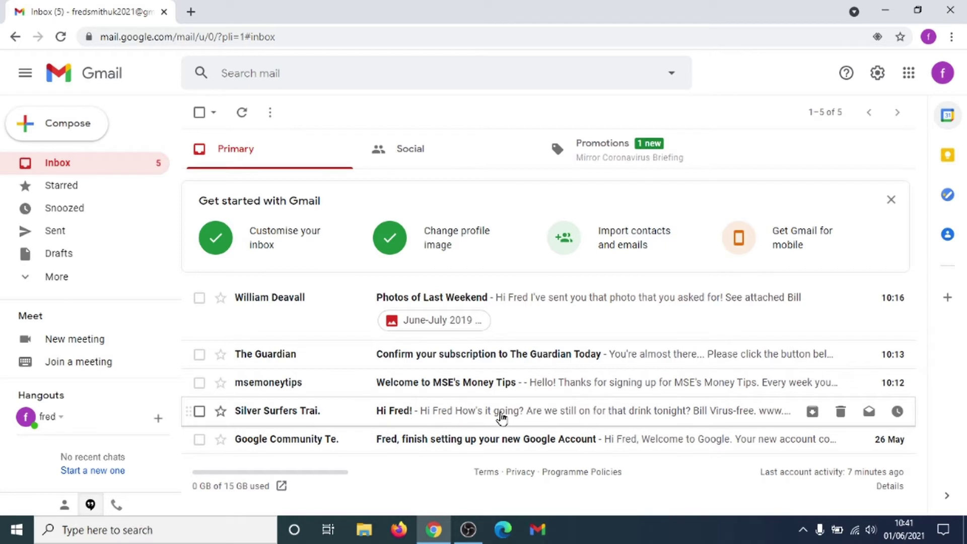
Open the 'Hi Fred!' message and scroll down to its quick-reply suggestions.
{"action": "left_click", "coordinate": [498, 413]}
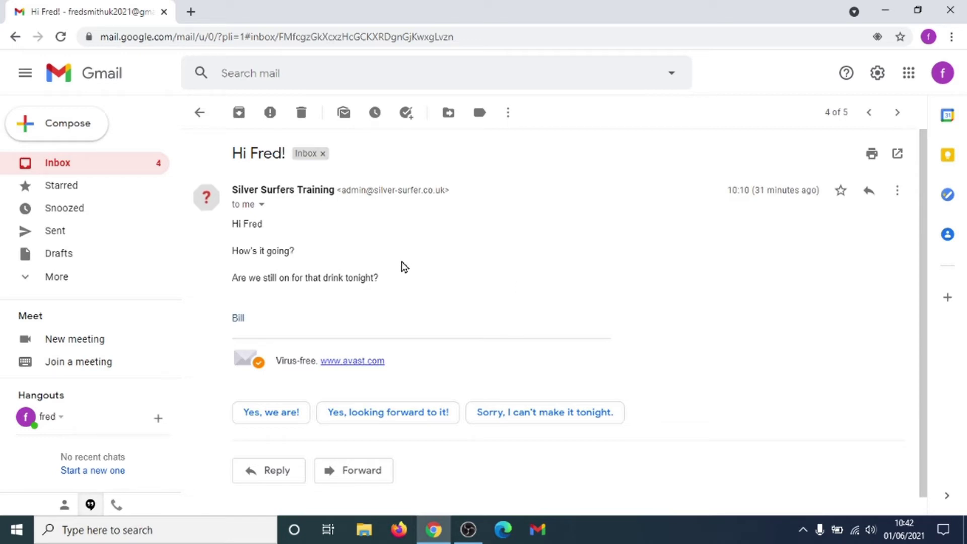
{"action": "scroll", "coordinate": [405, 267], "scroll_direction": "down", "scroll_amount": 1}
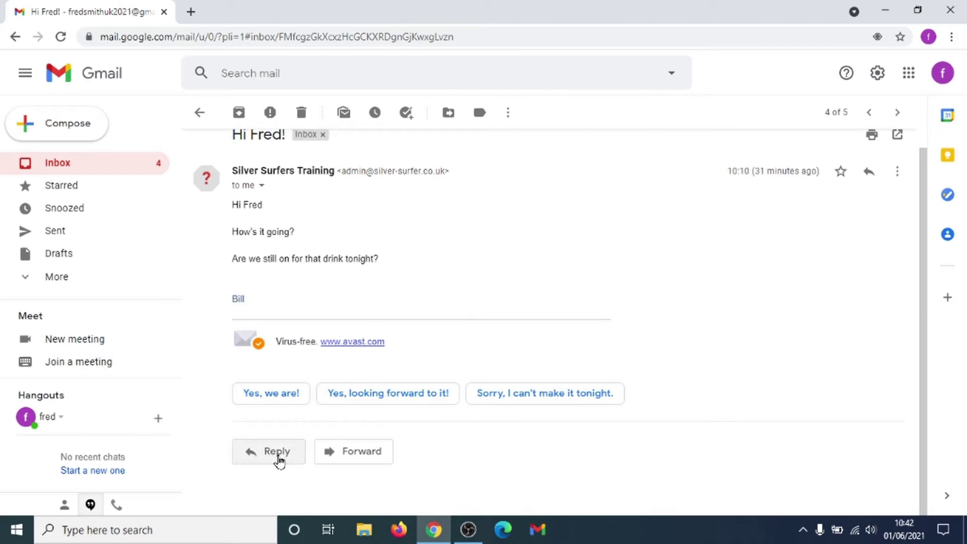
Reply 'hi Bill / yes, we're on! / Fred' to the drinks email and send it.
{"action": "left_click", "coordinate": [278, 460]}
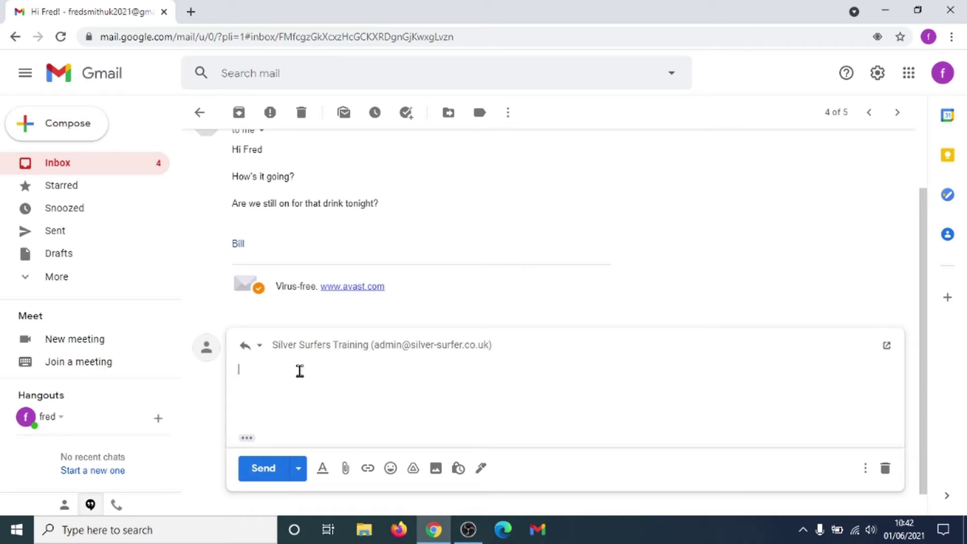
{"action": "type", "text": "hi Bill  ye"}
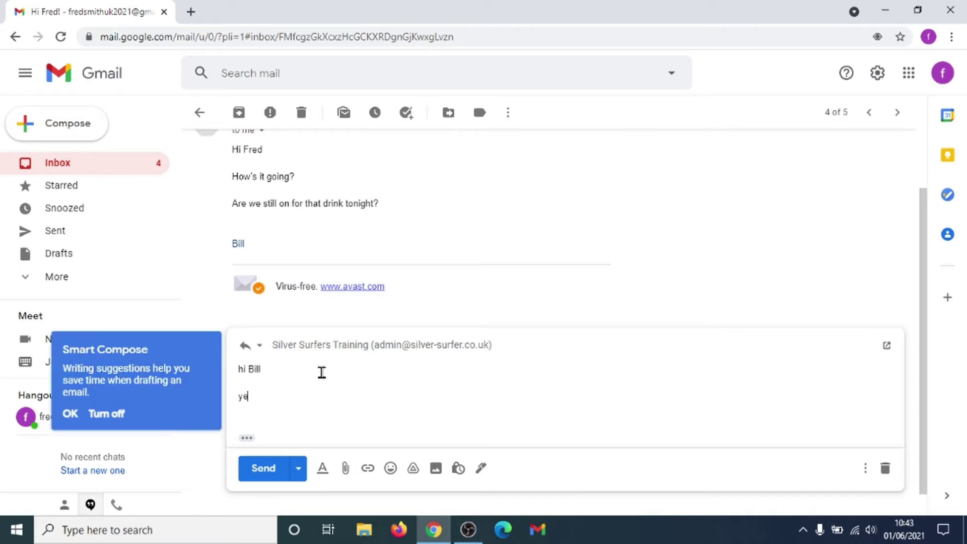
{"action": "type", "text": "s, we're on!"}
{"action": "key", "text": "Return"}
{"action": "key", "text": "Return"}
{"action": "type", "text": "Fred"}
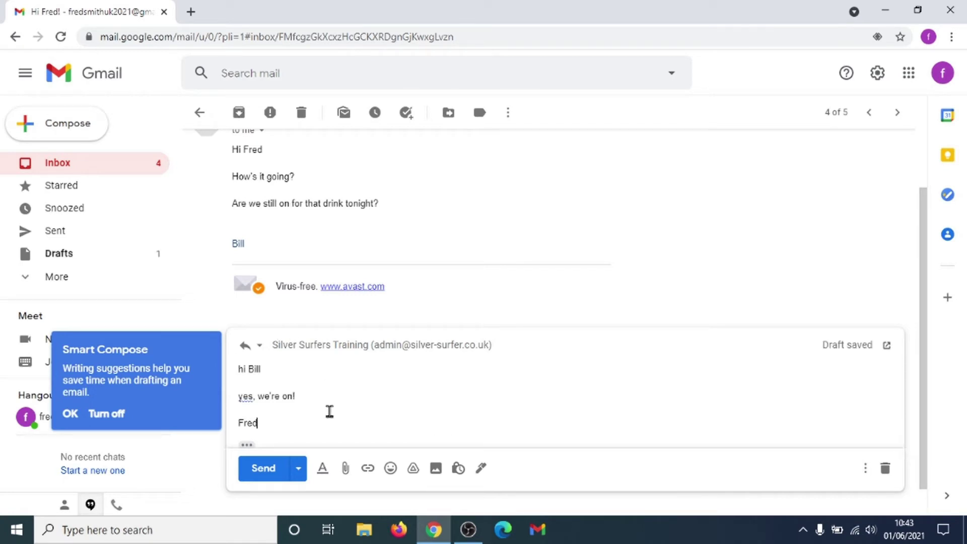
{"action": "left_click", "coordinate": [271, 474]}
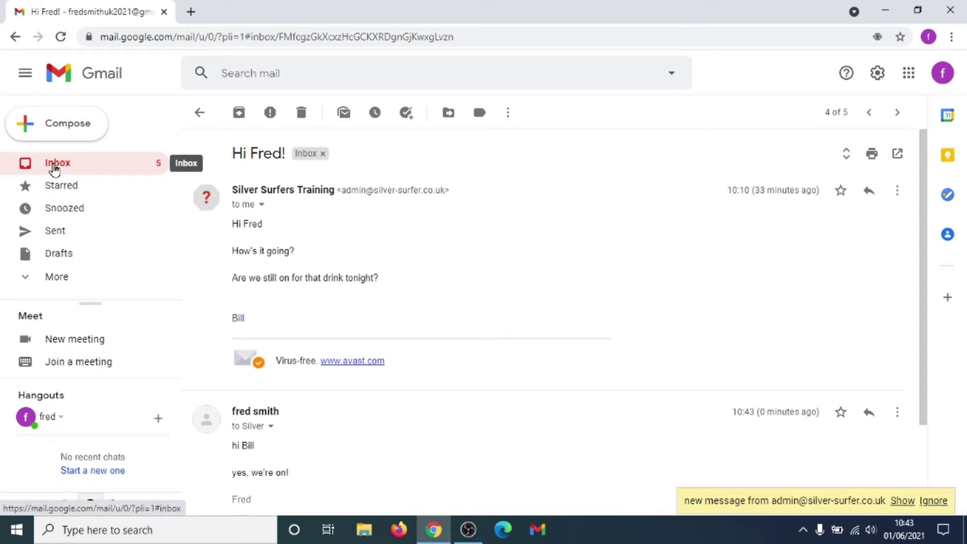
Return to the Inbox message list.
{"action": "left_click", "coordinate": [55, 167]}
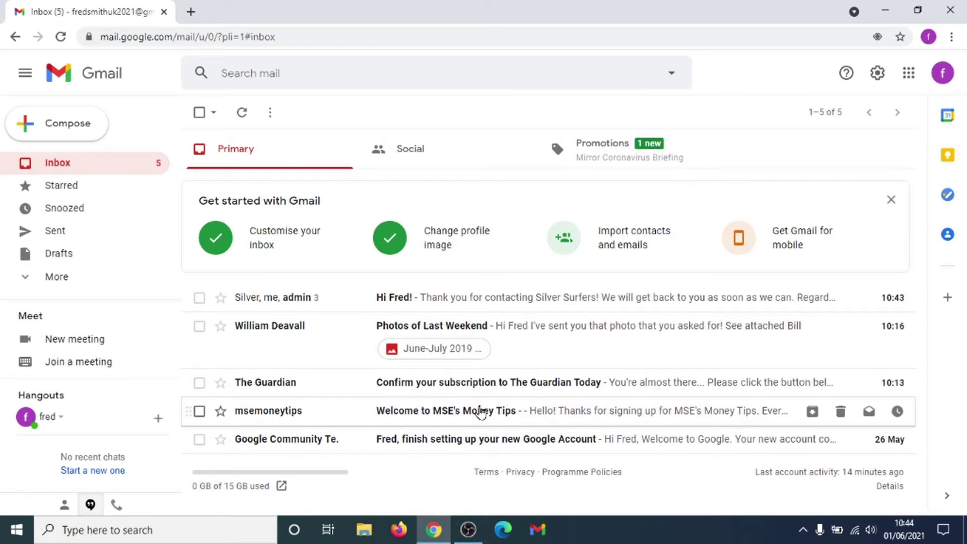
Open the 'Welcome to MSE's Money Tips' email and scroll through its content.
{"action": "left_click", "coordinate": [480, 412]}
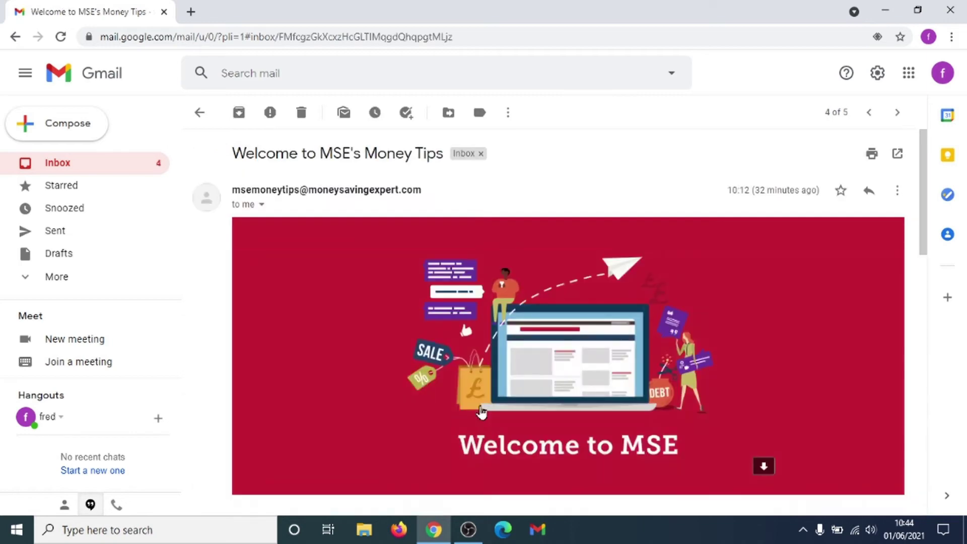
{"action": "scroll", "coordinate": [836, 317], "scroll_direction": "down", "scroll_amount": 4}
{"action": "scroll", "coordinate": [836, 316], "scroll_direction": "up", "scroll_amount": 1}
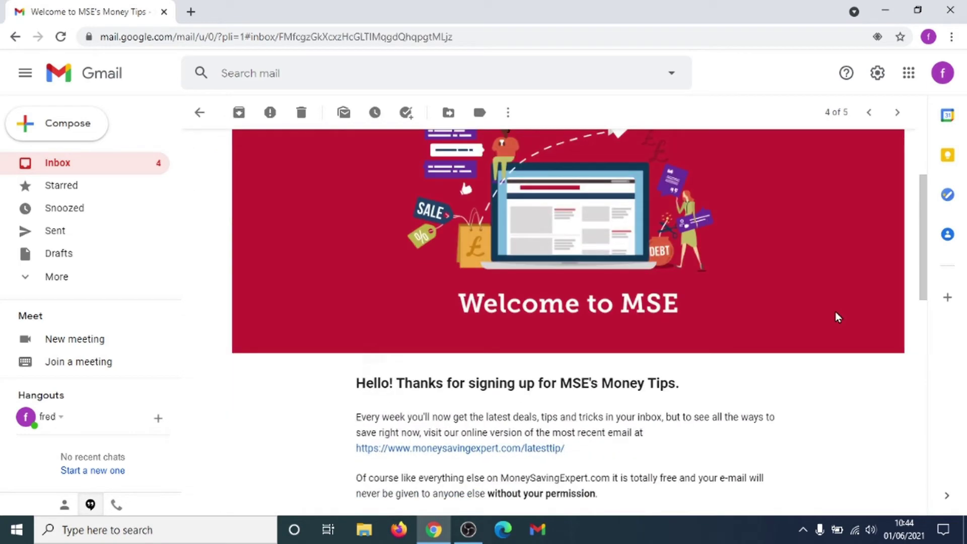
{"action": "scroll", "coordinate": [834, 311], "scroll_direction": "down", "scroll_amount": 3}
{"action": "scroll", "coordinate": [835, 312], "scroll_direction": "up", "scroll_amount": 5}
{"action": "scroll", "coordinate": [835, 312], "scroll_direction": "down", "scroll_amount": 1}
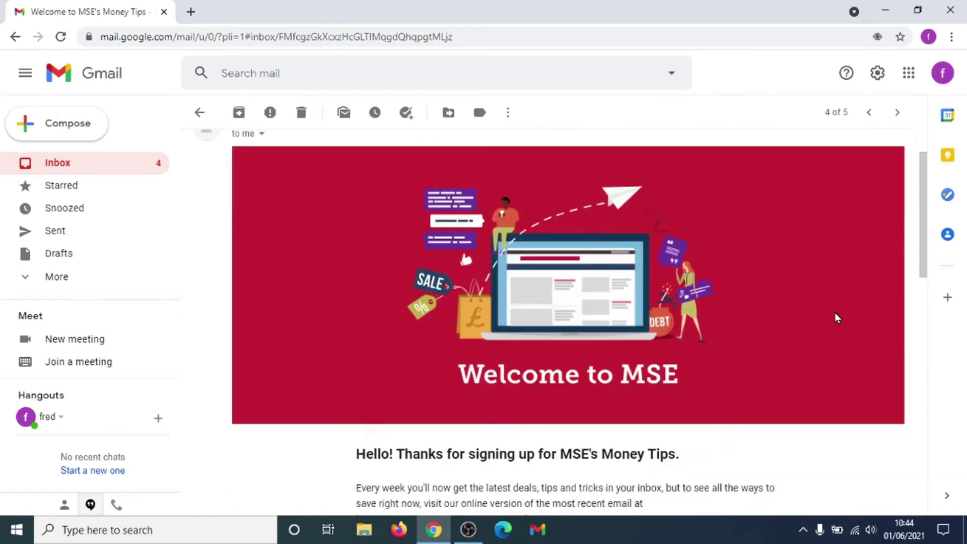
{"action": "scroll", "coordinate": [836, 317], "scroll_direction": "down", "scroll_amount": 4}
{"action": "scroll", "coordinate": [835, 317], "scroll_direction": "up", "scroll_amount": 1}
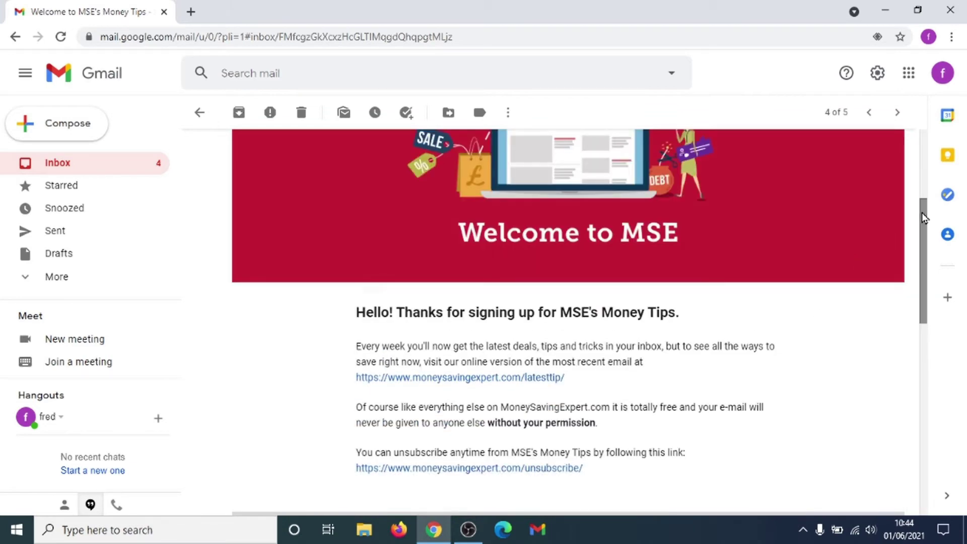
{"action": "left_click_drag", "start_coordinate": [920, 221], "coordinate": [923, 268]}
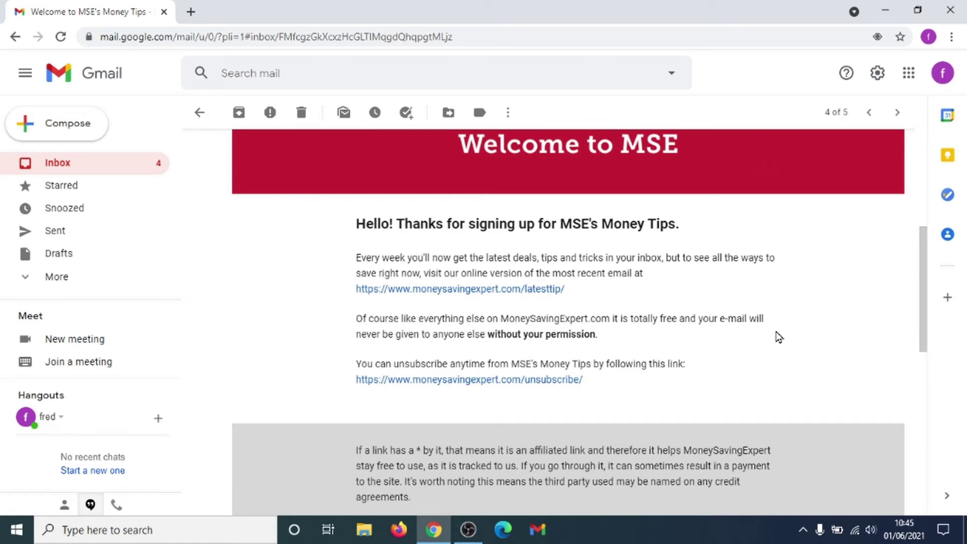
Finish reading the MSE newsletter and go back to the Inbox.
{"action": "scroll", "coordinate": [778, 336], "scroll_direction": "down", "scroll_amount": 3}
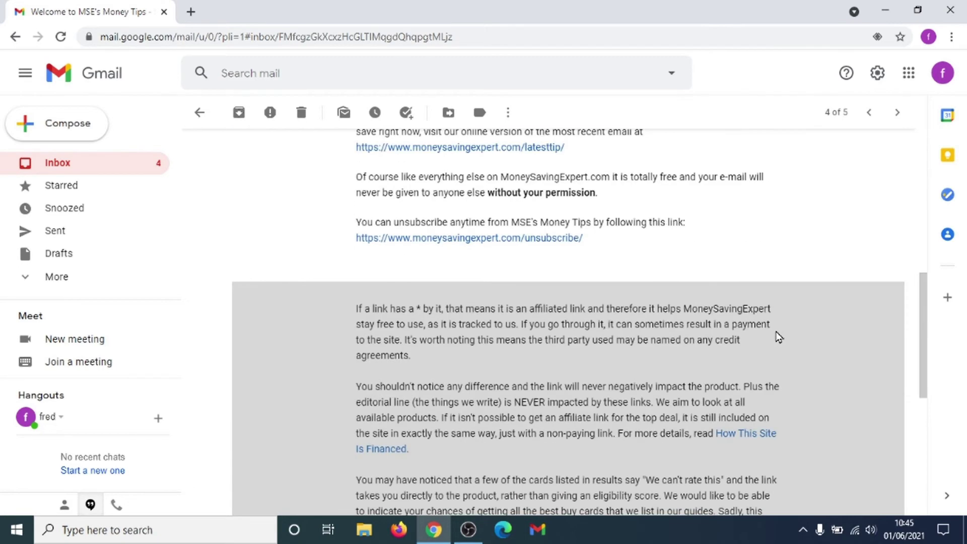
{"action": "scroll", "coordinate": [778, 337], "scroll_direction": "up", "scroll_amount": 6}
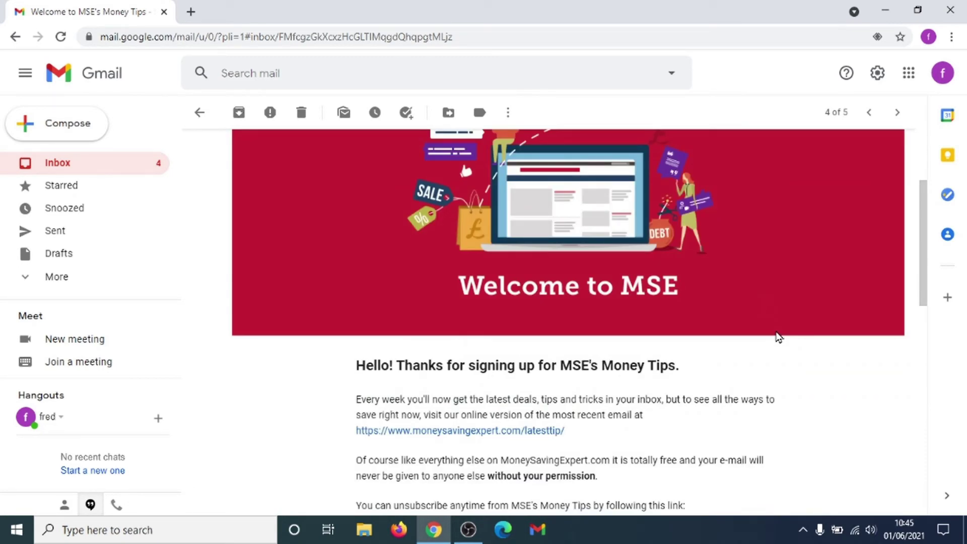
{"action": "scroll", "coordinate": [778, 336], "scroll_direction": "down", "scroll_amount": 7}
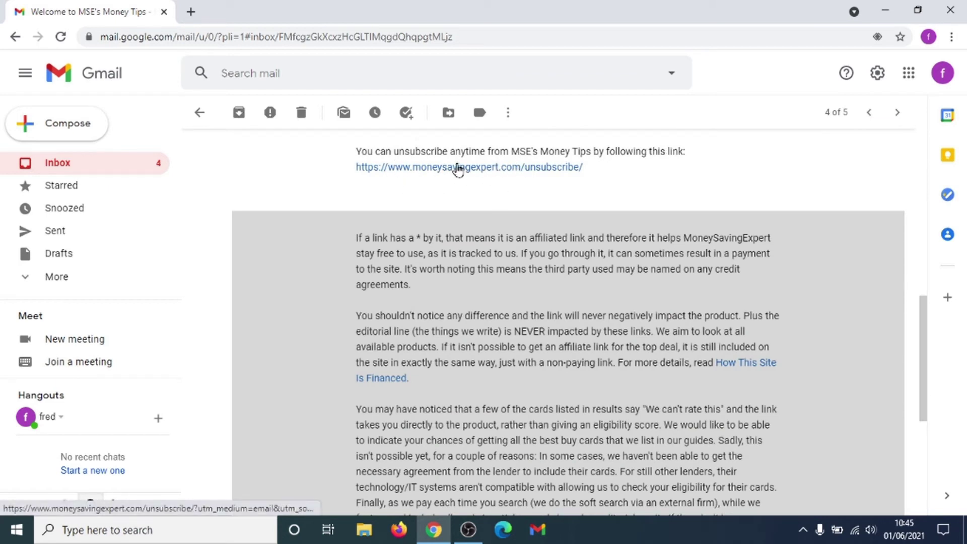
{"action": "scroll", "coordinate": [491, 238], "scroll_direction": "up", "scroll_amount": 3}
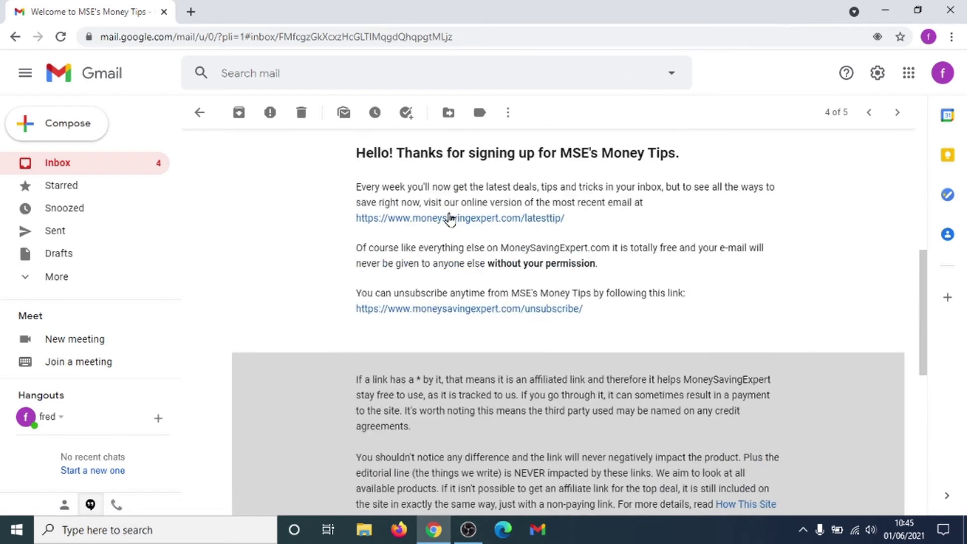
{"action": "scroll", "coordinate": [450, 218], "scroll_direction": "down", "scroll_amount": 6}
{"action": "scroll", "coordinate": [451, 218], "scroll_direction": "up", "scroll_amount": 15}
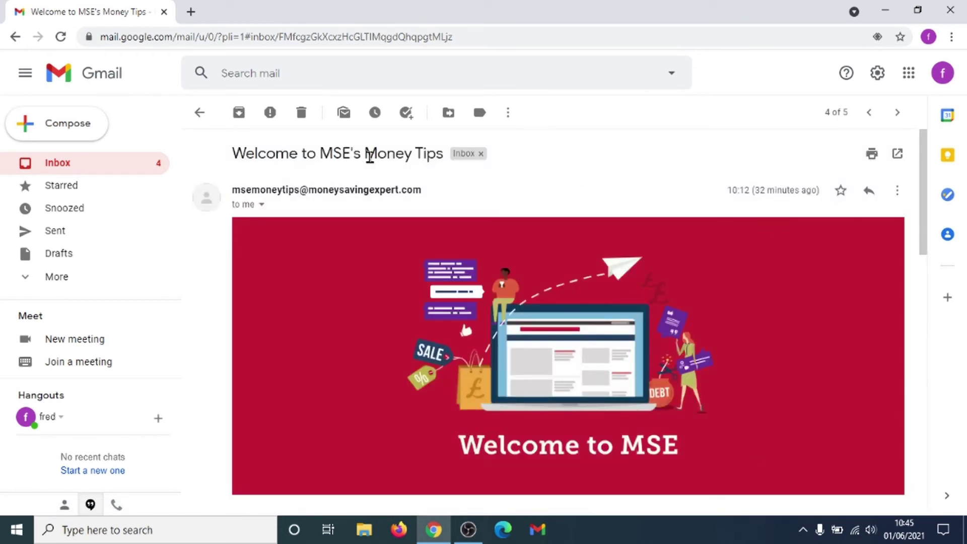
{"action": "left_click", "coordinate": [56, 164]}
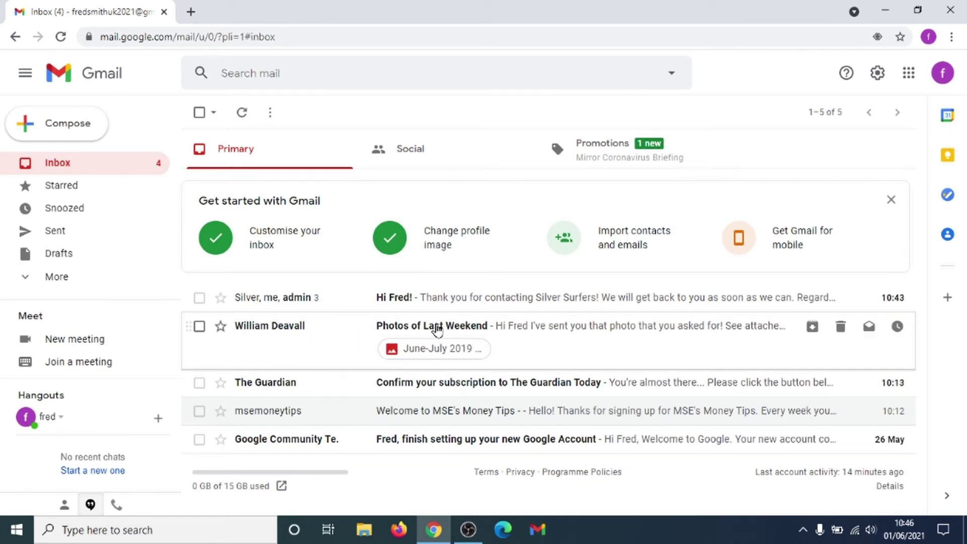
Open 'Photos of Last Weekend' and view its June-July 2019 002.JPG attachment full size.
{"action": "left_click", "coordinate": [477, 331]}
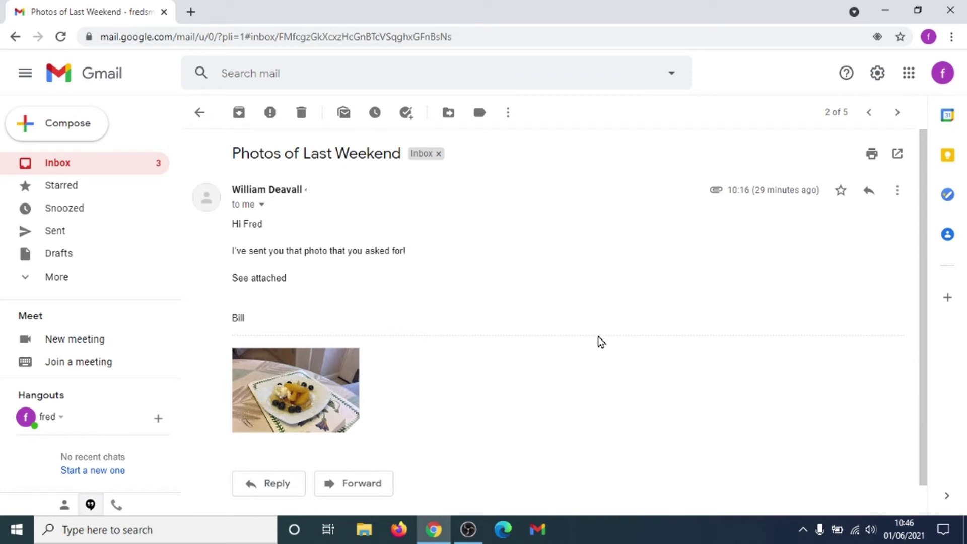
{"action": "left_click", "coordinate": [316, 404]}
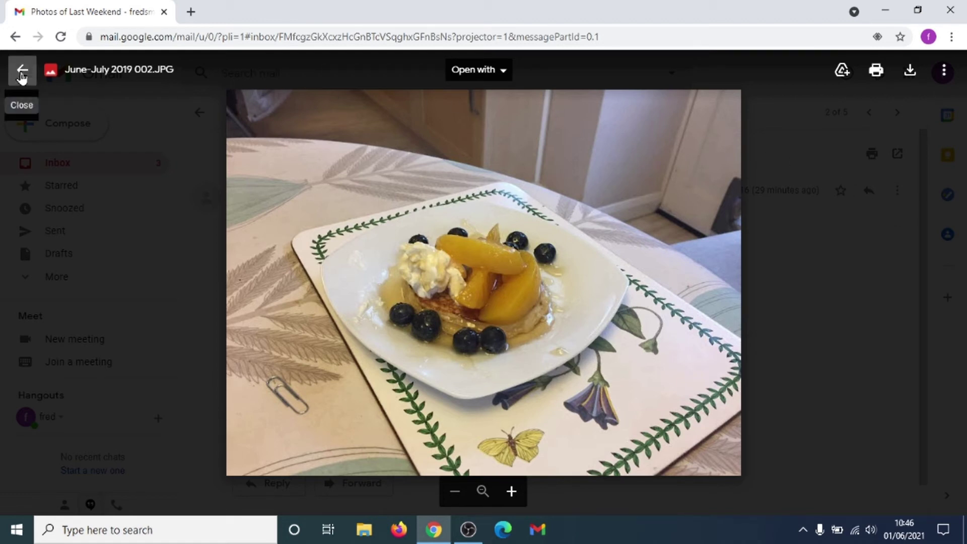
{"action": "left_click", "coordinate": [22, 76]}
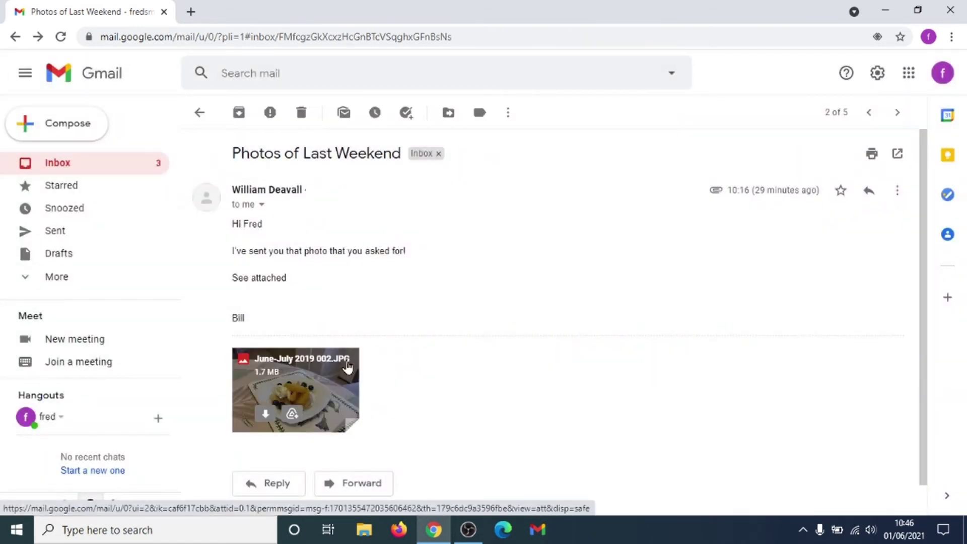
{"action": "scroll", "coordinate": [395, 382], "scroll_direction": "down", "scroll_amount": 1}
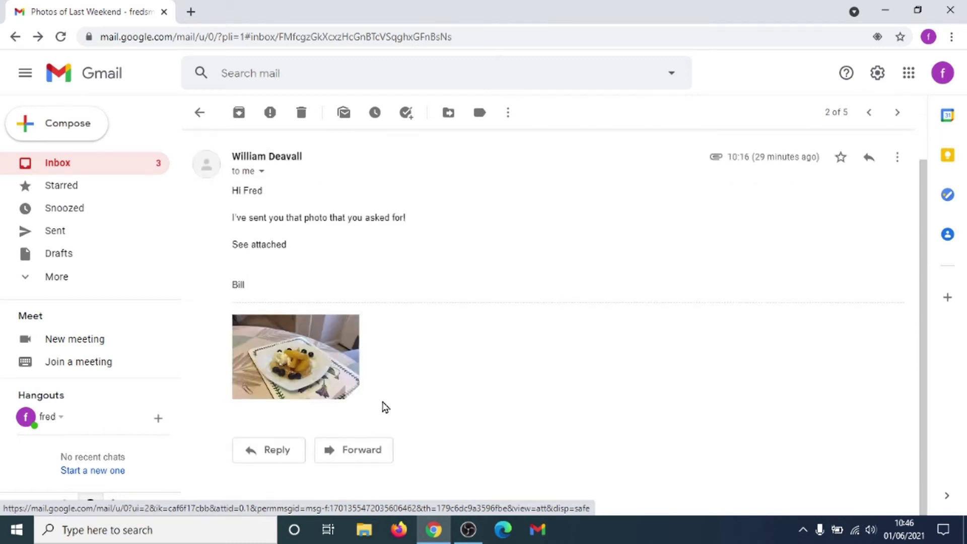
Send the reply 'Thanks Bill!' to the photos email, then go back to the Inbox.
{"action": "left_click", "coordinate": [268, 452]}
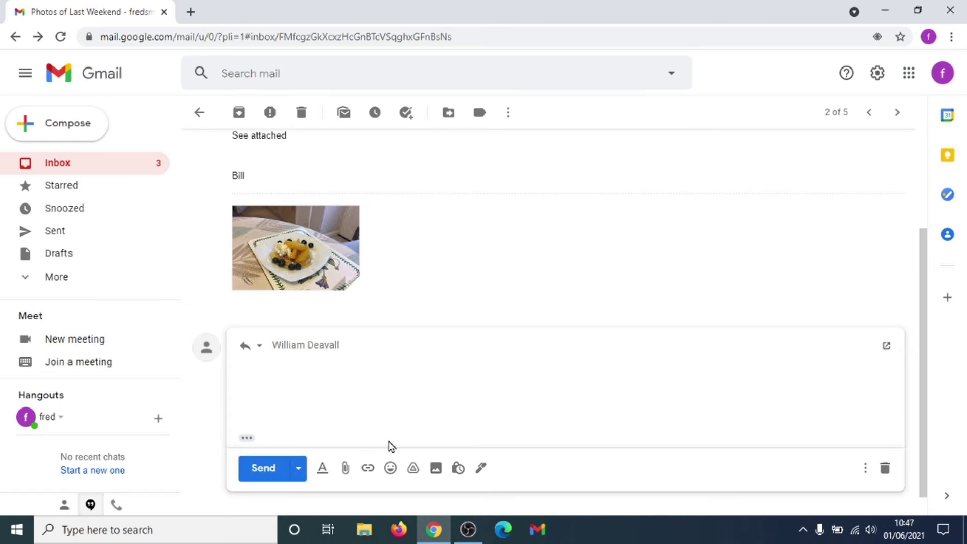
{"action": "type", "text": "Thanks Bill!"}
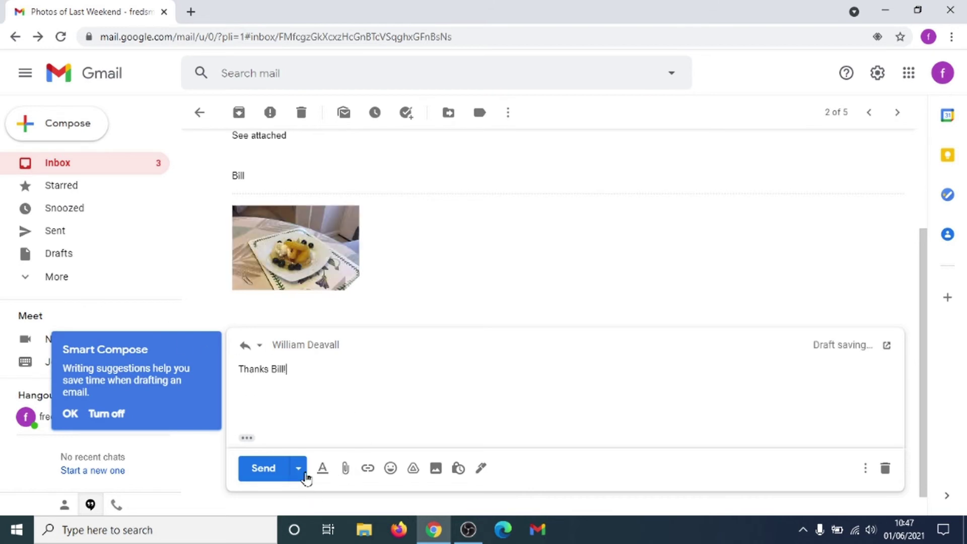
{"action": "left_click", "coordinate": [267, 467]}
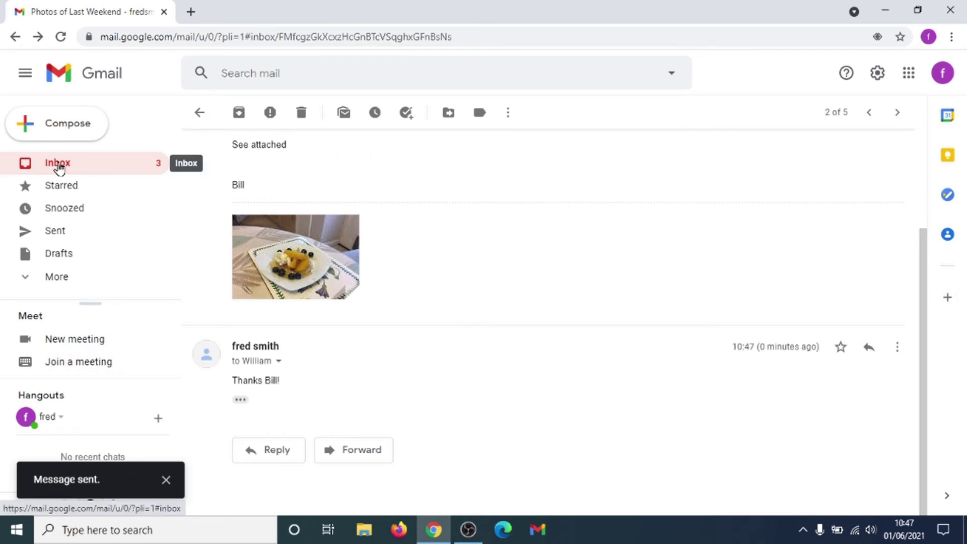
{"action": "left_click", "coordinate": [59, 168]}
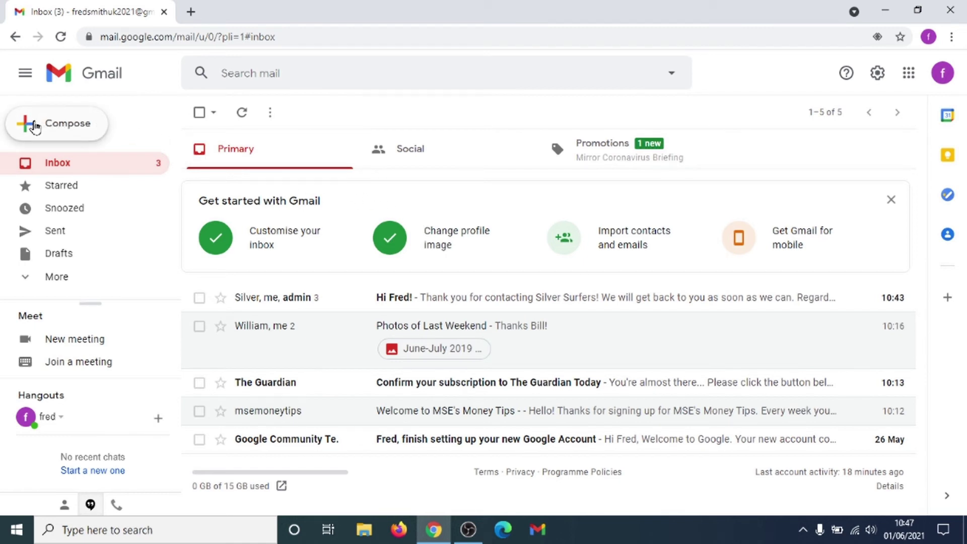
Open a new message in full screen and begin entering the recipient's Gmail address in To.
{"action": "left_click", "coordinate": [35, 127]}
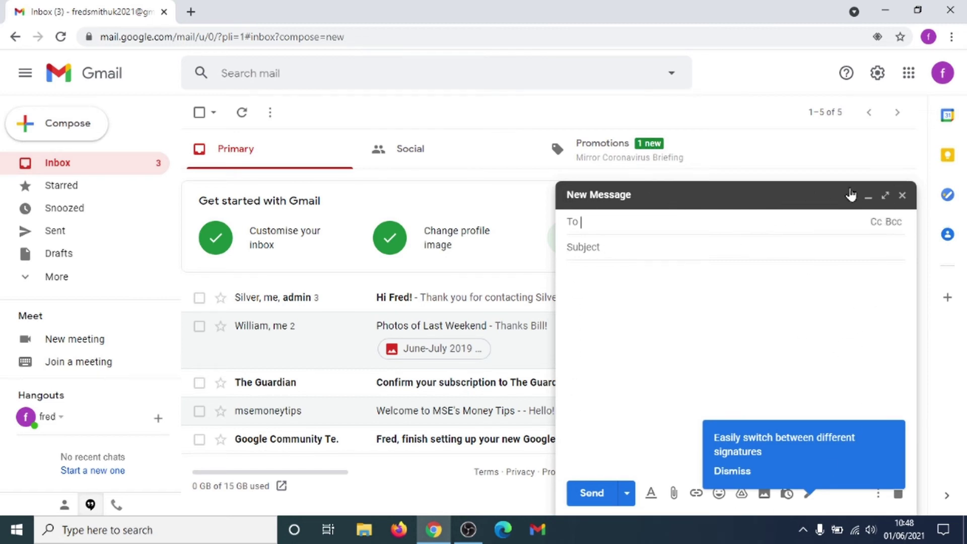
{"action": "left_click", "coordinate": [887, 197]}
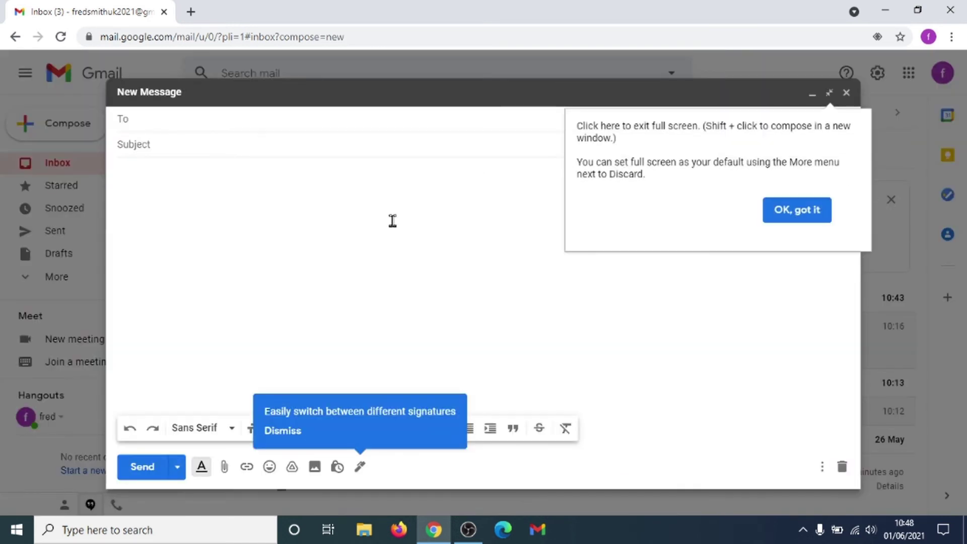
{"action": "left_click", "coordinate": [781, 219]}
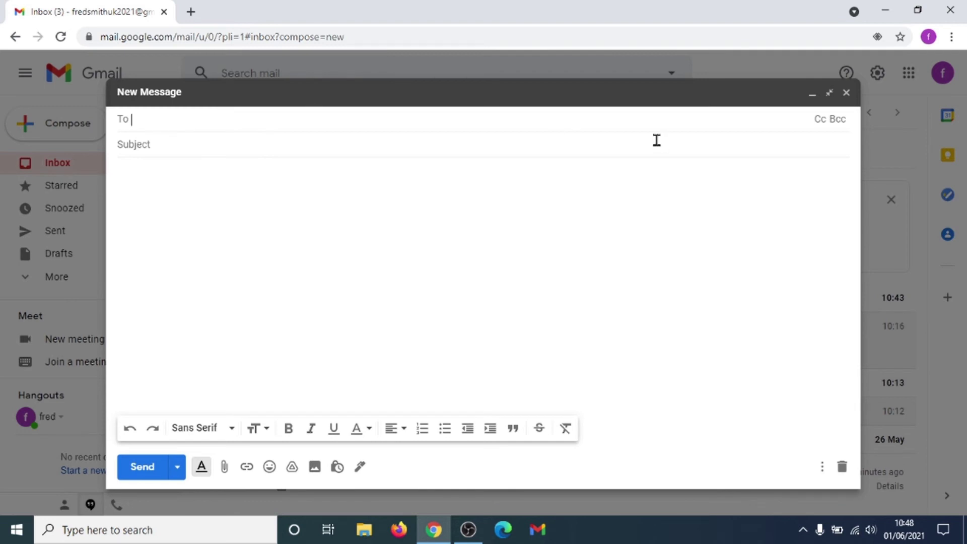
{"action": "left_click", "coordinate": [152, 144]}
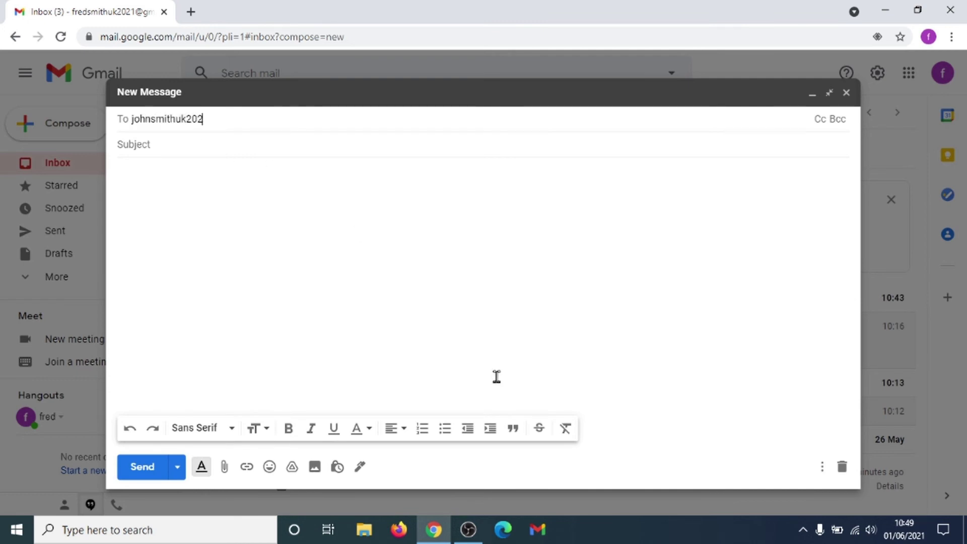
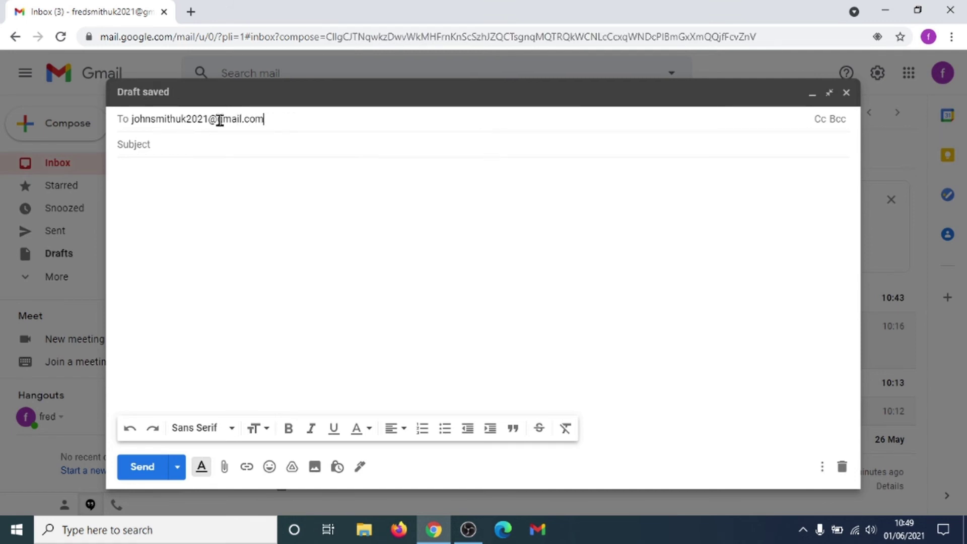
Add subject 'Football Next Week!' and a body: greeting, 'Really looking forward to the Euro's!', 'See you Friday', sign-off.
{"action": "left_click", "coordinate": [199, 147]}
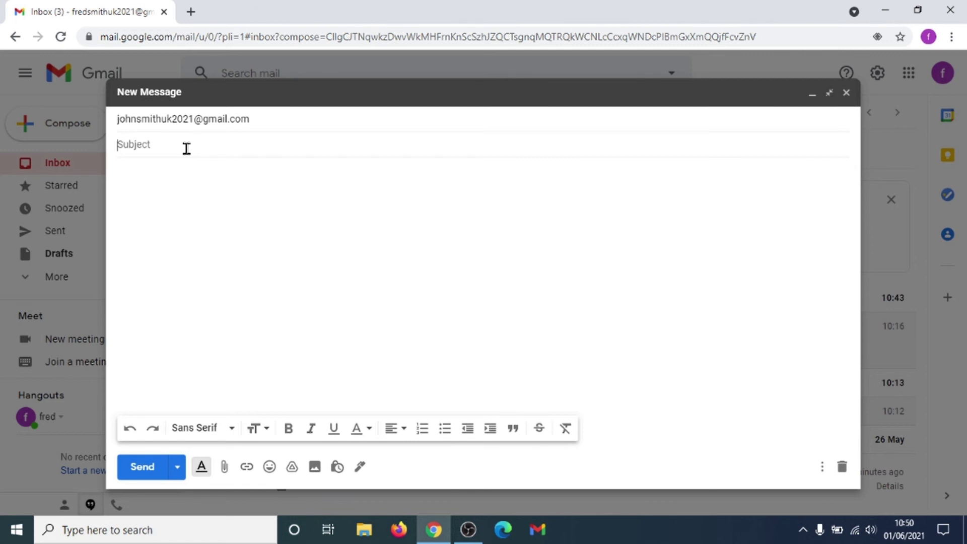
{"action": "type", "text": "Football Next Week!"}
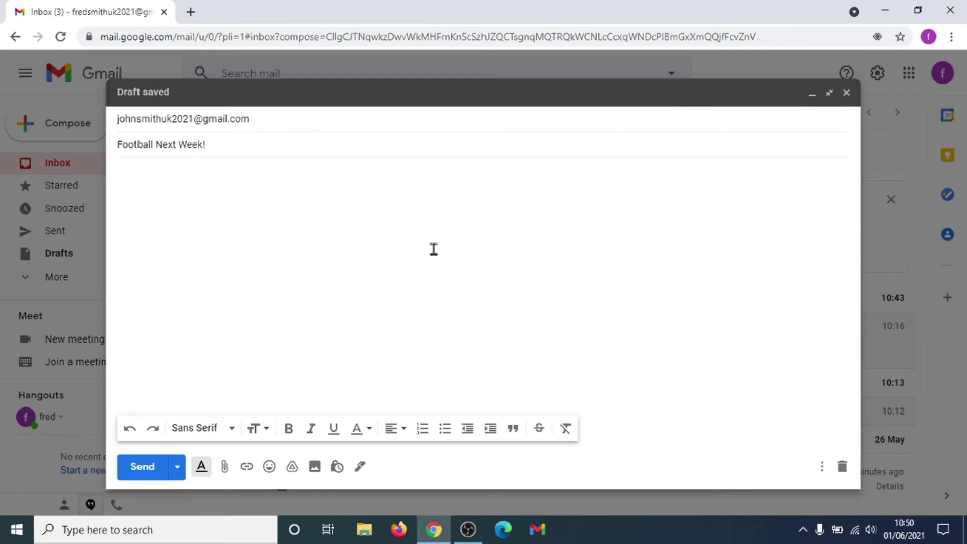
{"action": "left_click", "coordinate": [268, 243]}
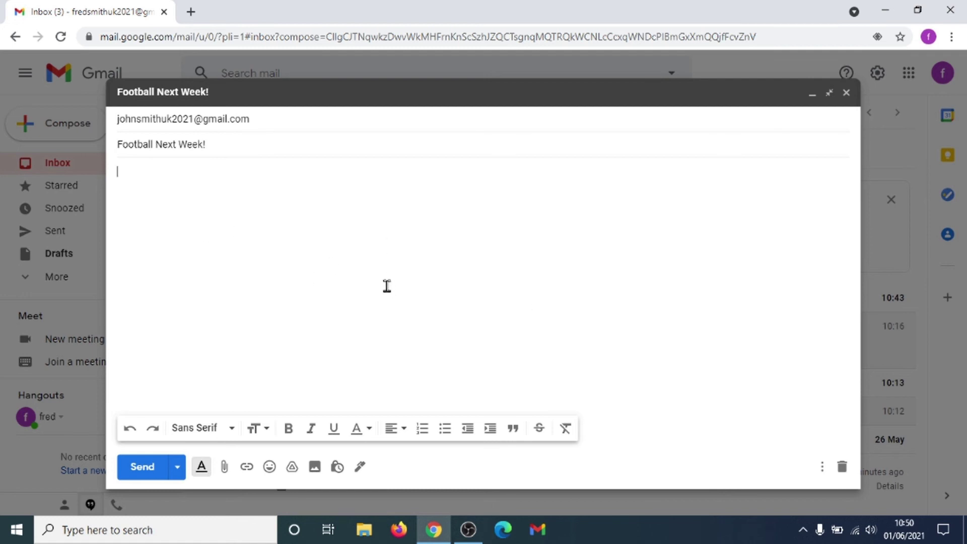
{"action": "type", "text": "Hi John"}
{"action": "key", "text": "Return"}
{"action": "key", "text": "Return"}
{"action": "type", "text": "Really looking forward to t"}
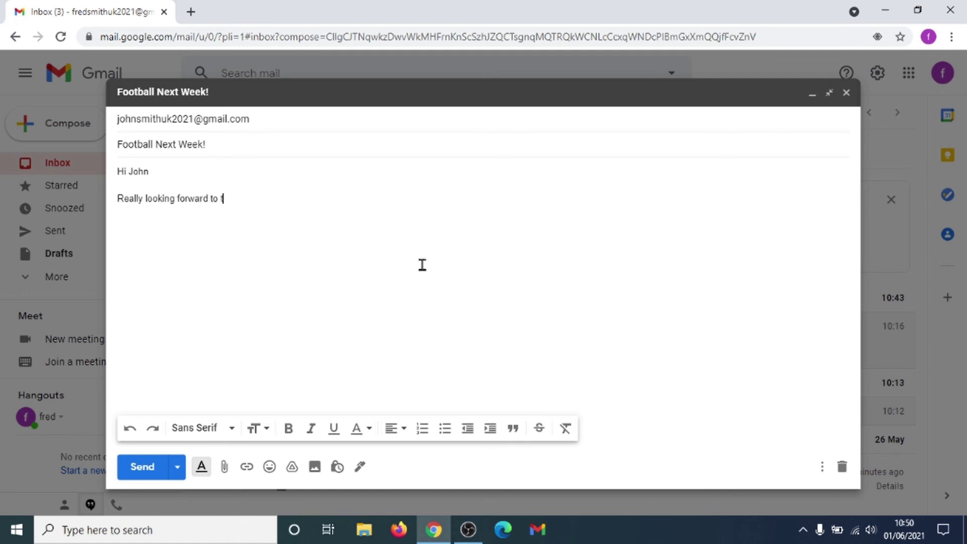
{"action": "type", "text": "he Euro's!"}
{"action": "key", "text": "Return"}
{"action": "key", "text": "Return"}
{"action": "type", "text": "See you Fr"}
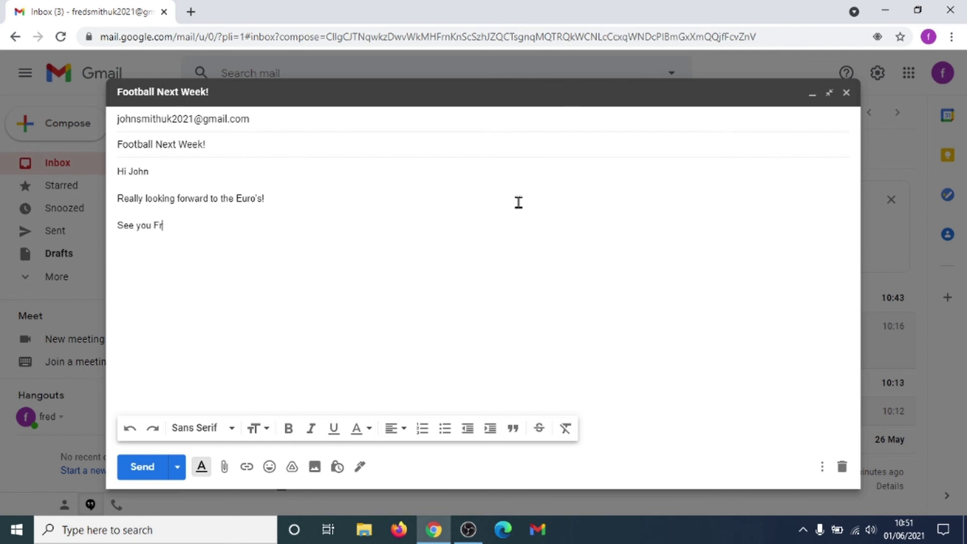
{"action": "type", "text": "iday"}
{"action": "key", "text": "Return"}
{"action": "key", "text": "Return"}
{"action": "type", "text": "Bill"}
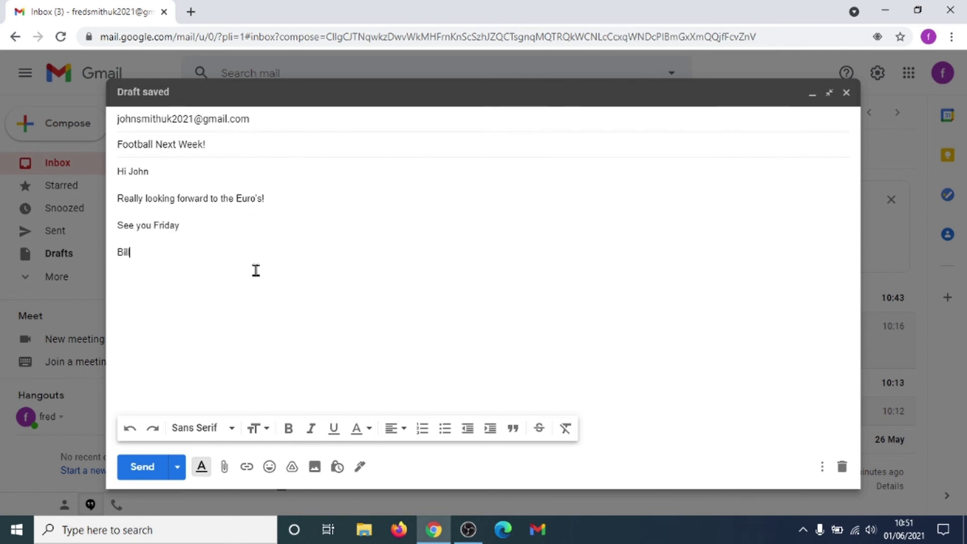
Attach the image 1.jpg from the Pictures folder to the draft.
{"action": "left_click", "coordinate": [224, 467]}
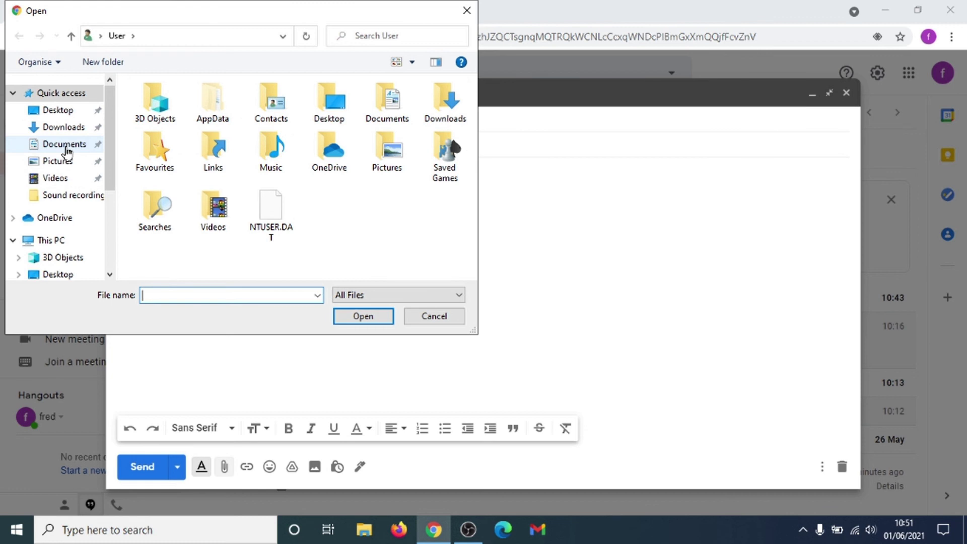
{"action": "left_click", "coordinate": [64, 144]}
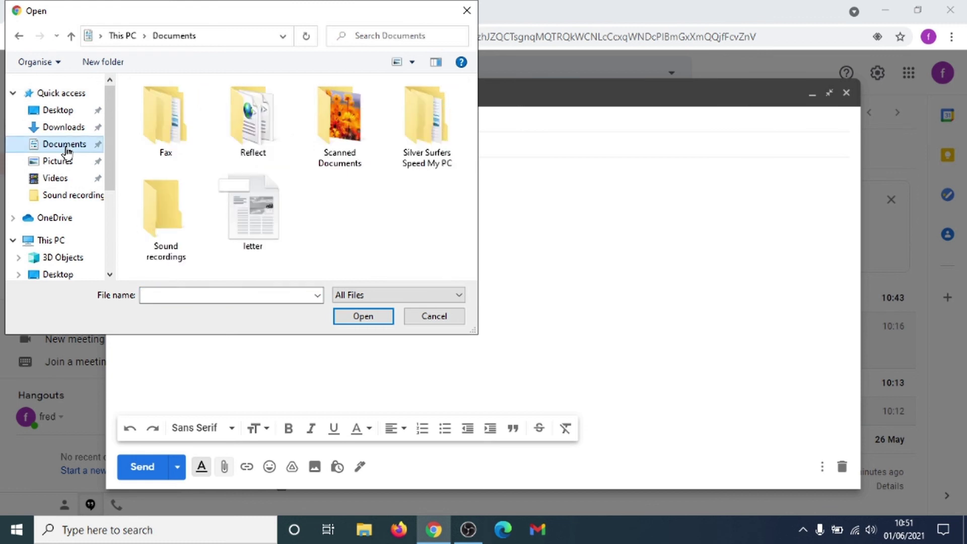
{"action": "left_click", "coordinate": [58, 161]}
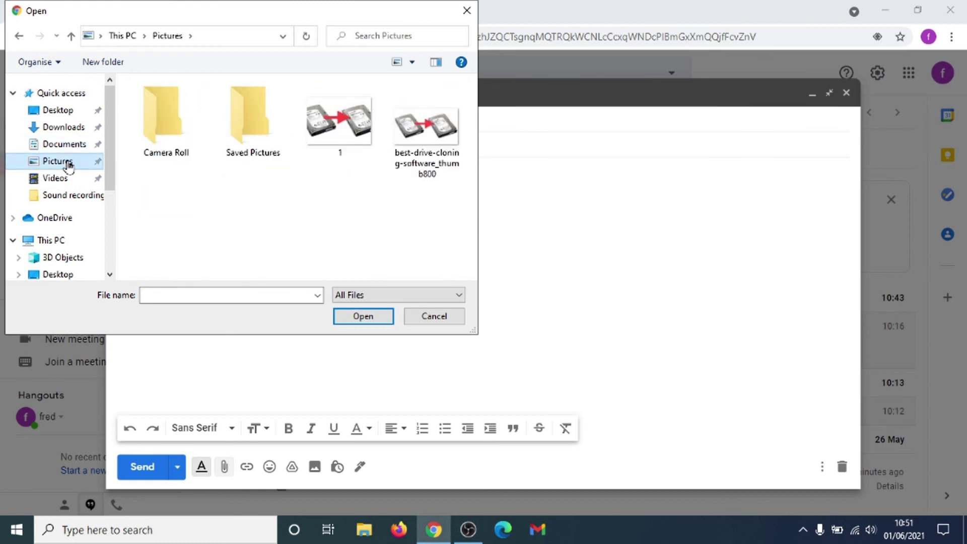
{"action": "left_click", "coordinate": [343, 139]}
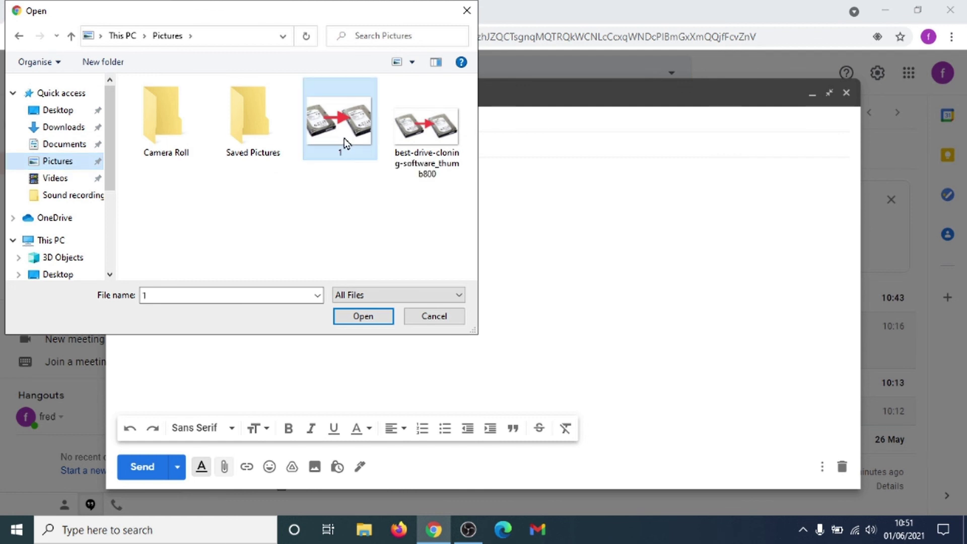
{"action": "left_click", "coordinate": [362, 319]}
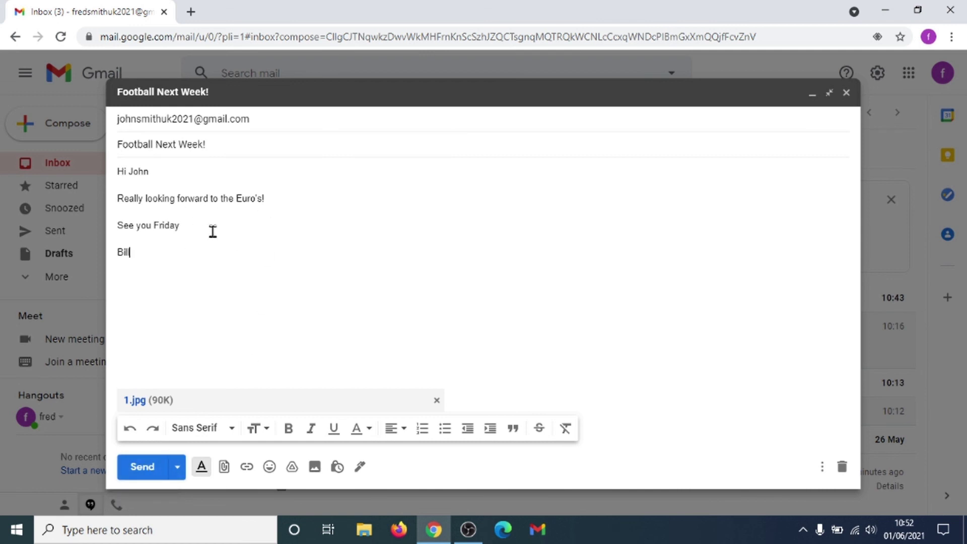
Send the 'Football Next Week!' email with 1.jpg attached.
{"action": "mouse_move", "coordinate": [140, 123]}
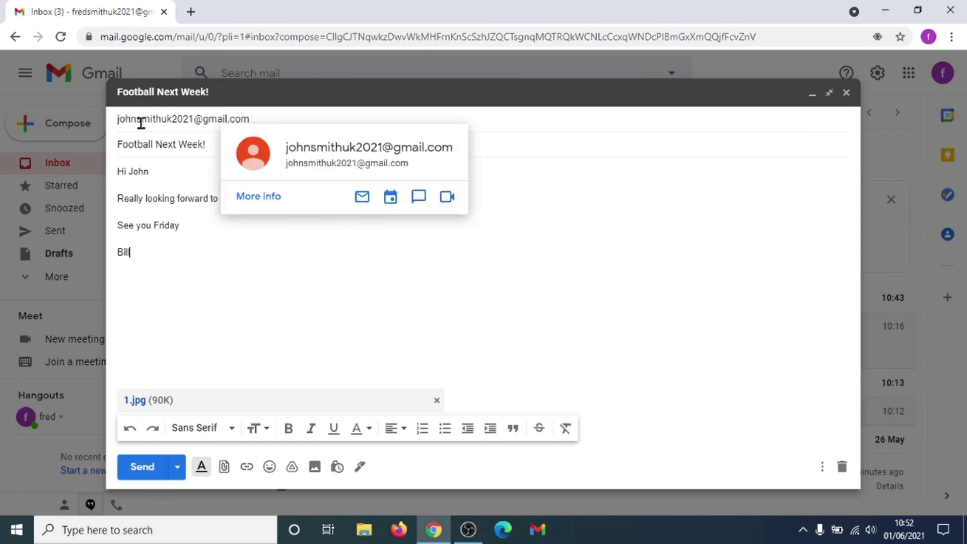
{"action": "left_click", "coordinate": [139, 469]}
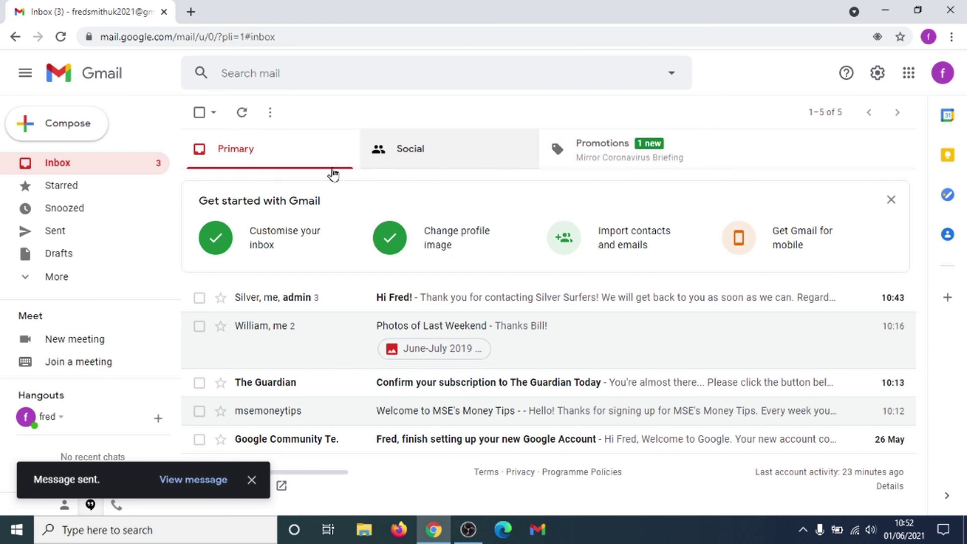
Start a blank full-screen message, open and close the font list unchanged, then minimize it.
{"action": "left_click", "coordinate": [52, 134]}
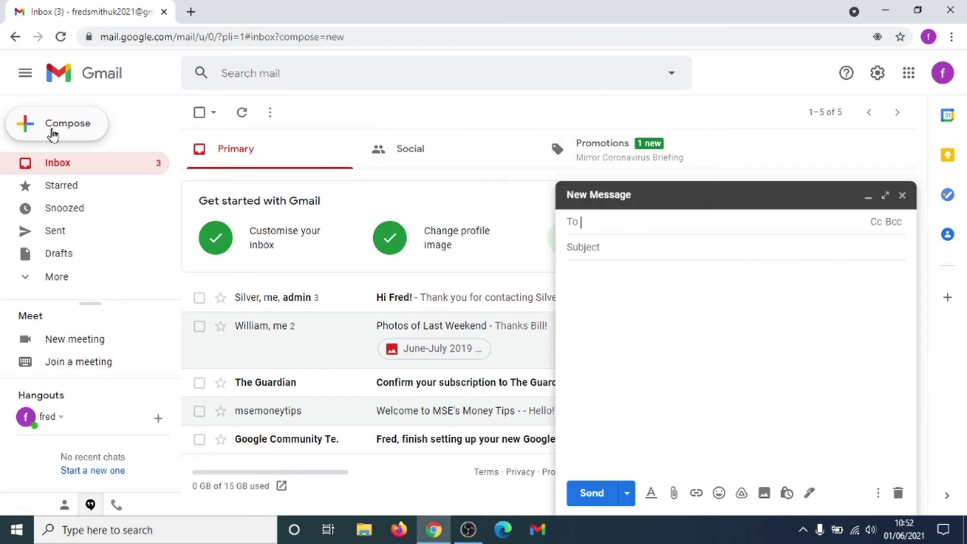
{"action": "left_click", "coordinate": [886, 195]}
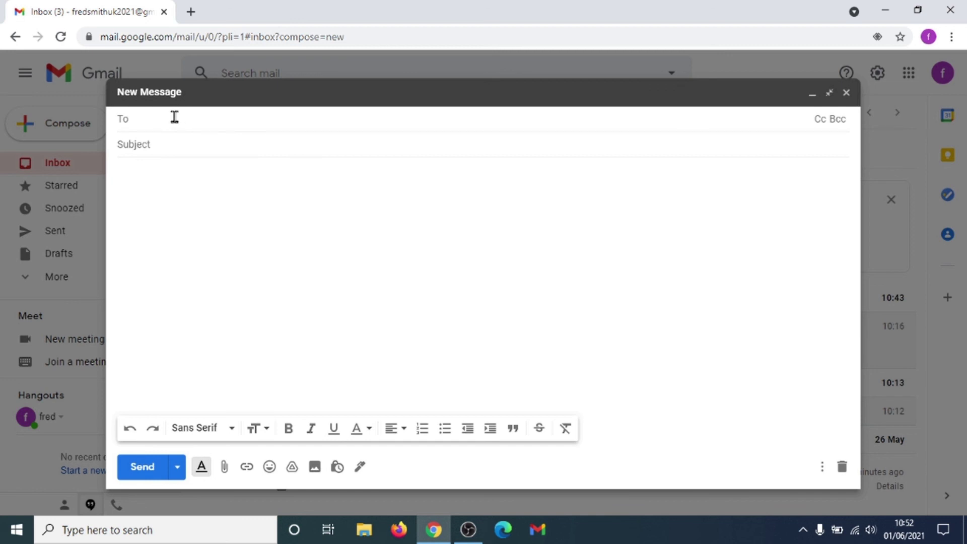
{"action": "left_click", "coordinate": [159, 143]}
{"action": "left_click", "coordinate": [229, 224]}
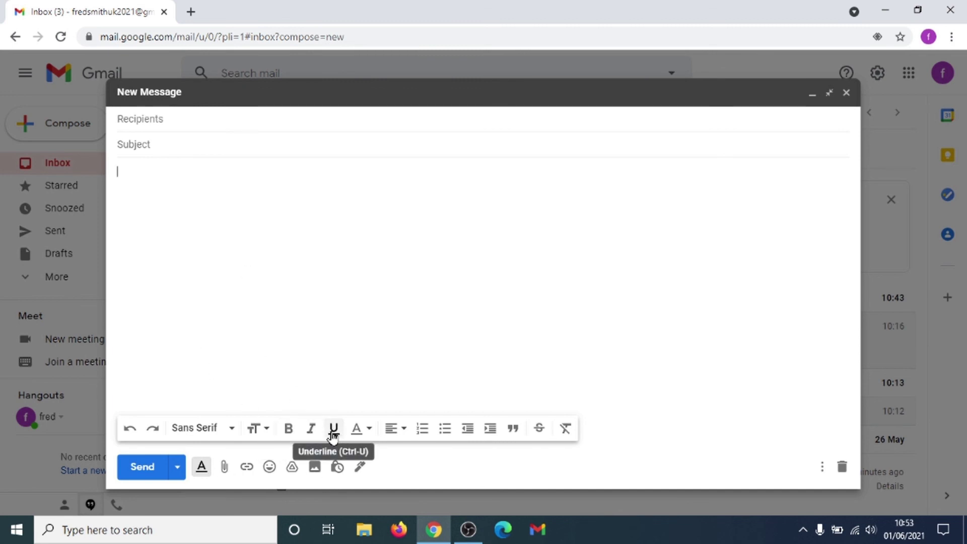
{"action": "left_click", "coordinate": [198, 430]}
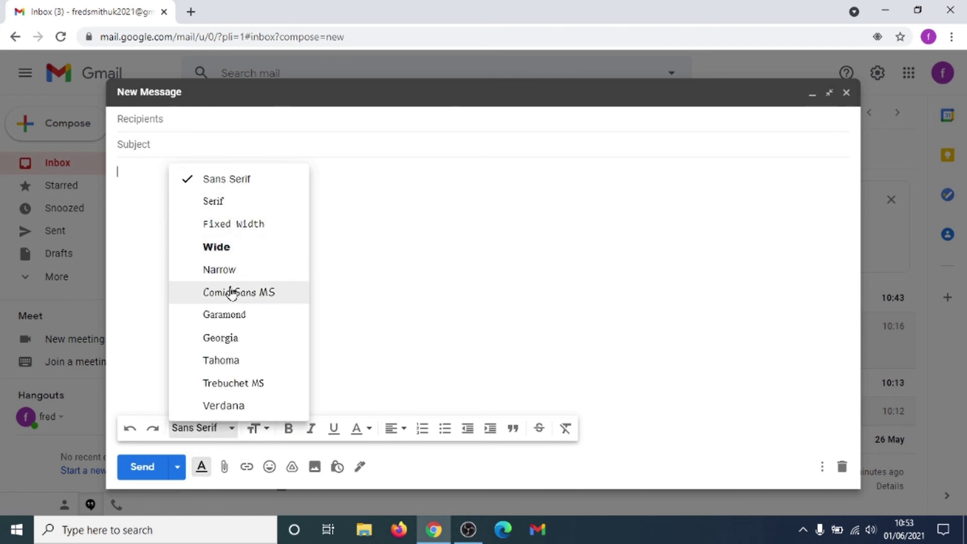
{"action": "left_click", "coordinate": [515, 268]}
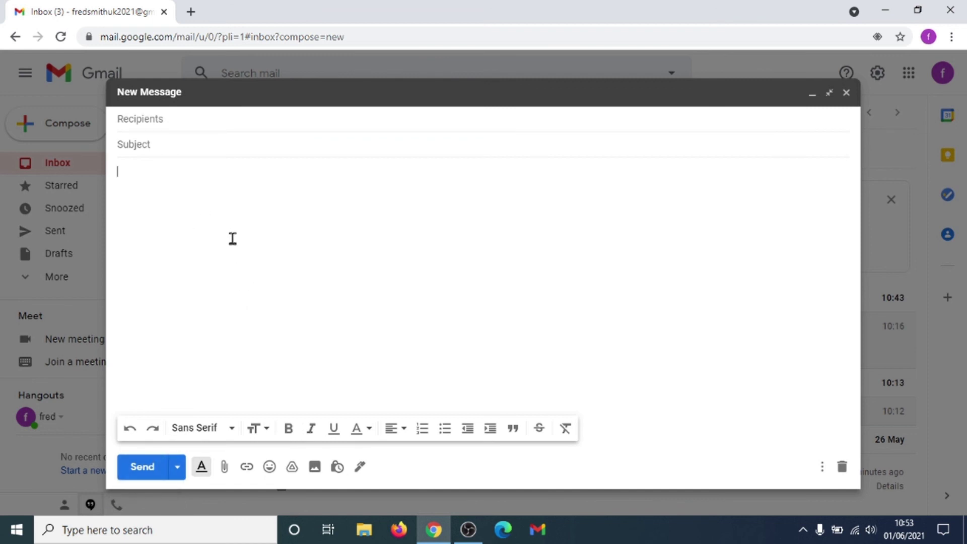
{"action": "key", "text": "Escape"}
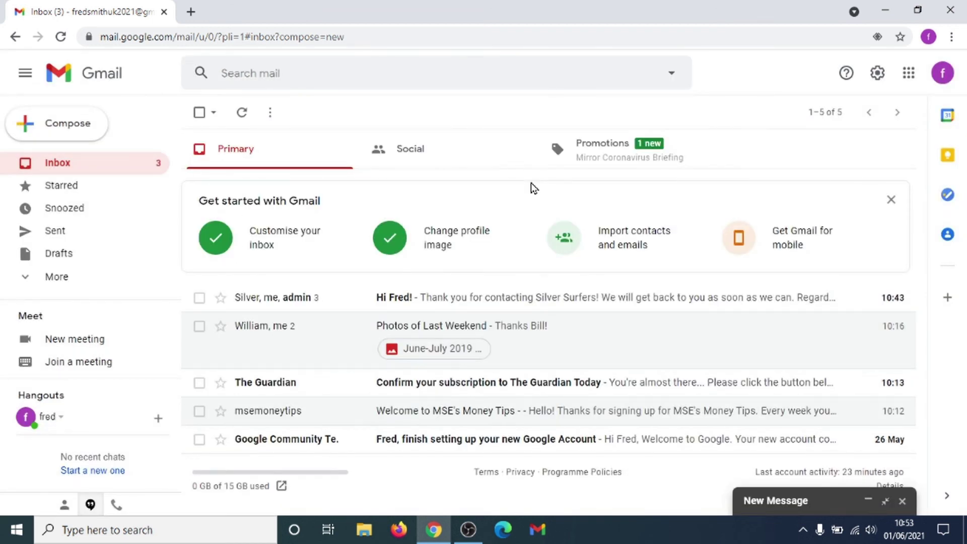